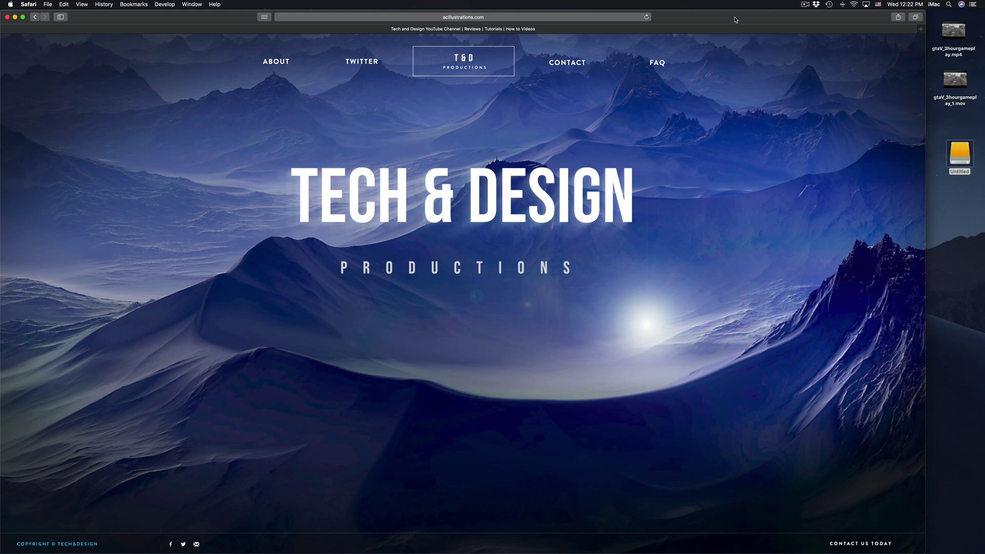
Open Disk Utility and collapse the Fusion Drive and Seagate Backup+ entries in the drive list
mouse_move(568, 552)
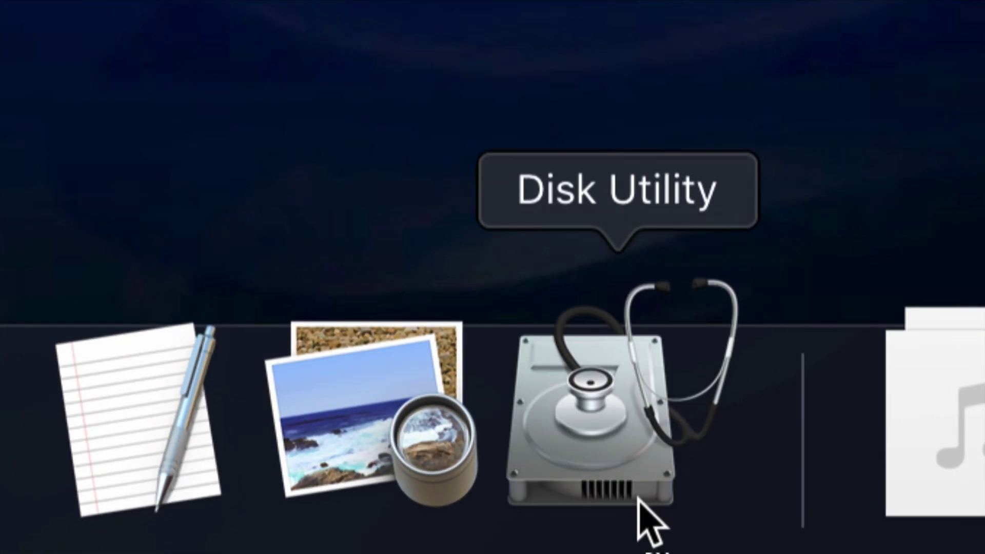
click(660, 552)
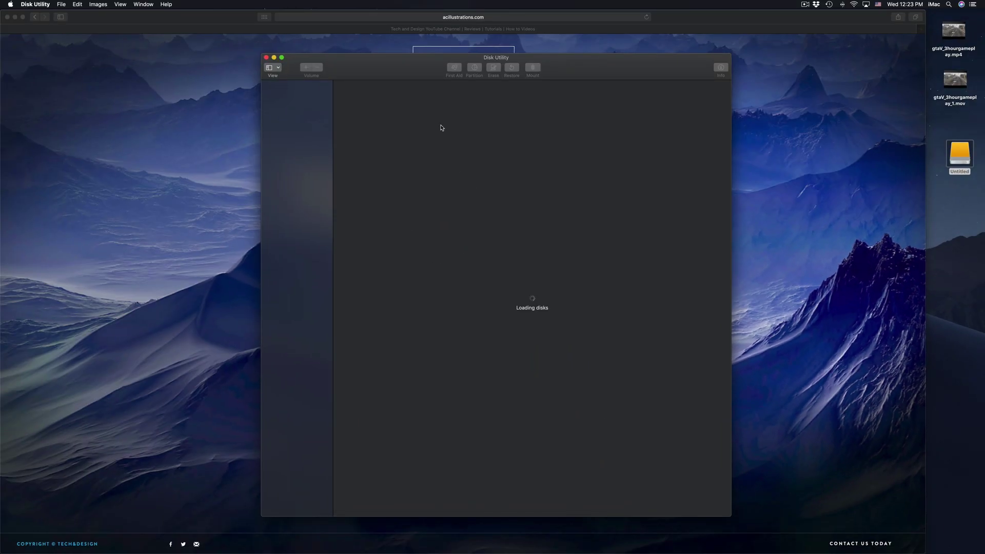
drag(426, 75, 407, 78)
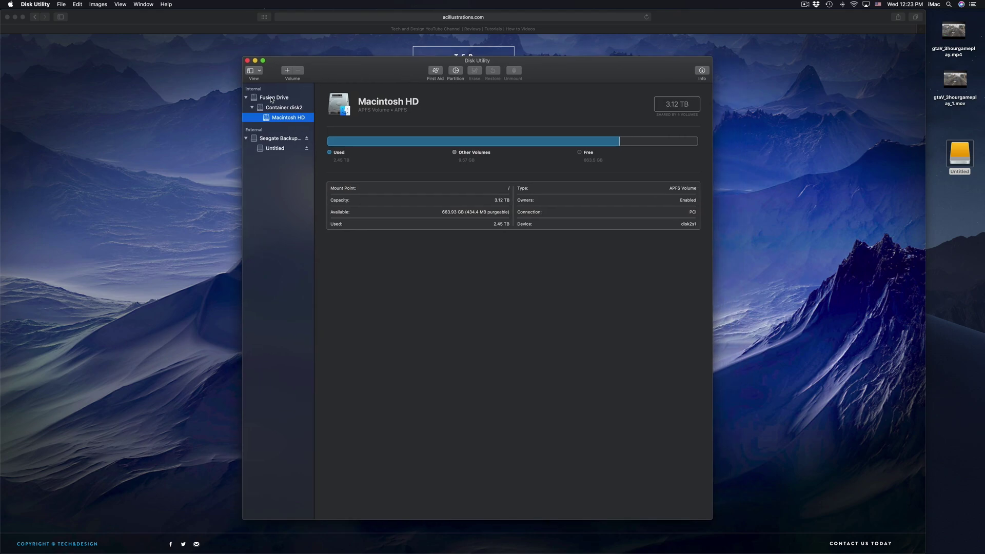
click(246, 98)
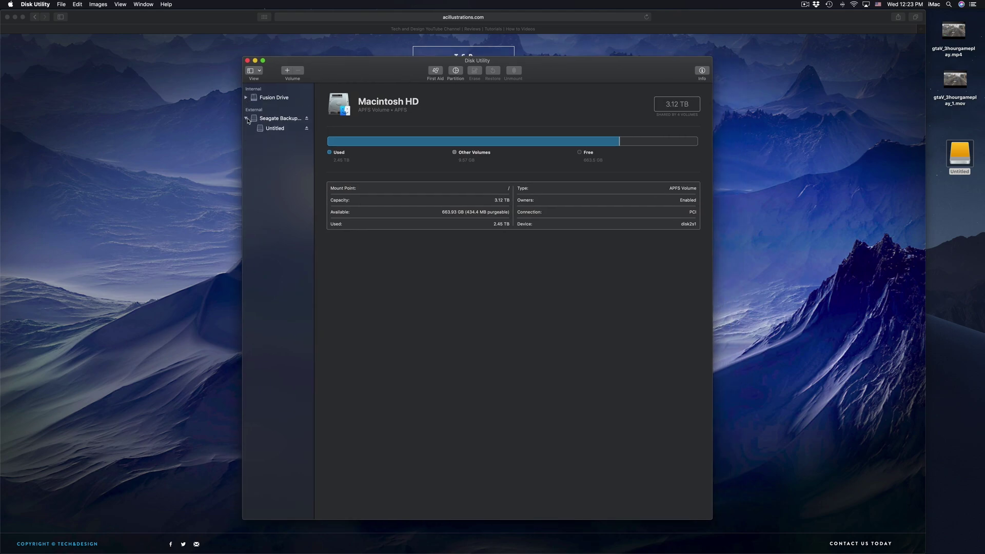
click(247, 119)
drag(571, 75, 571, 85)
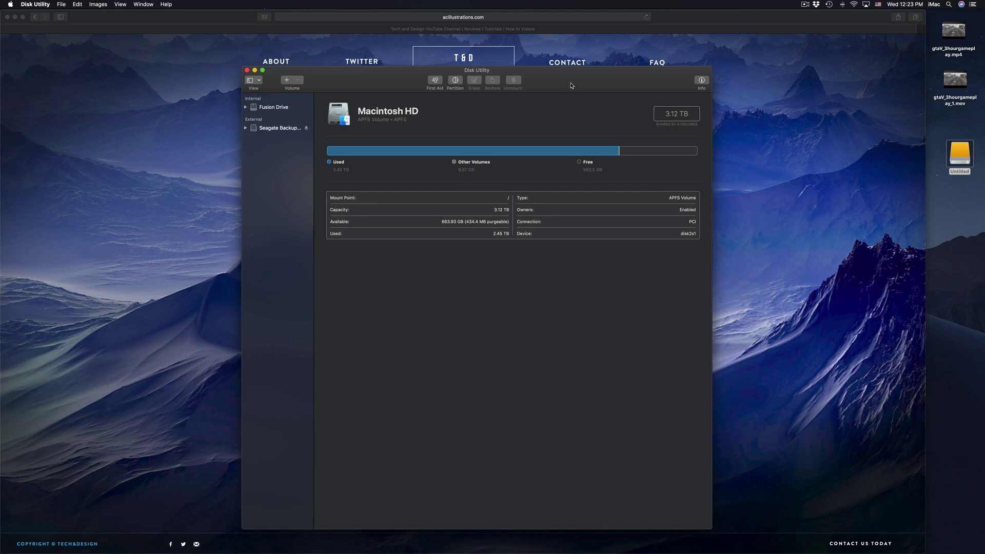
drag(572, 86, 572, 82)
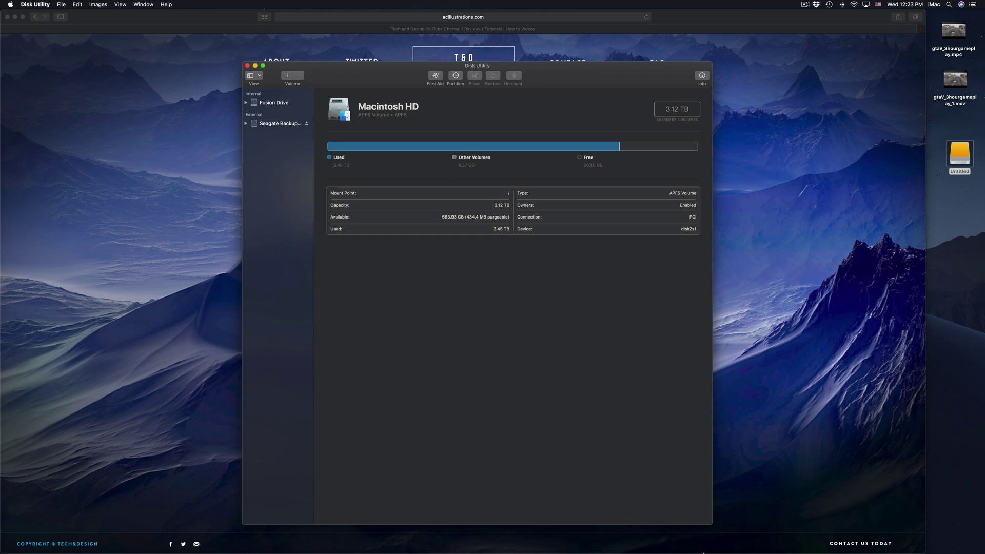
Search Spotlight for "disk" and launch Disk Utility from the results
mouse_move(702, 551)
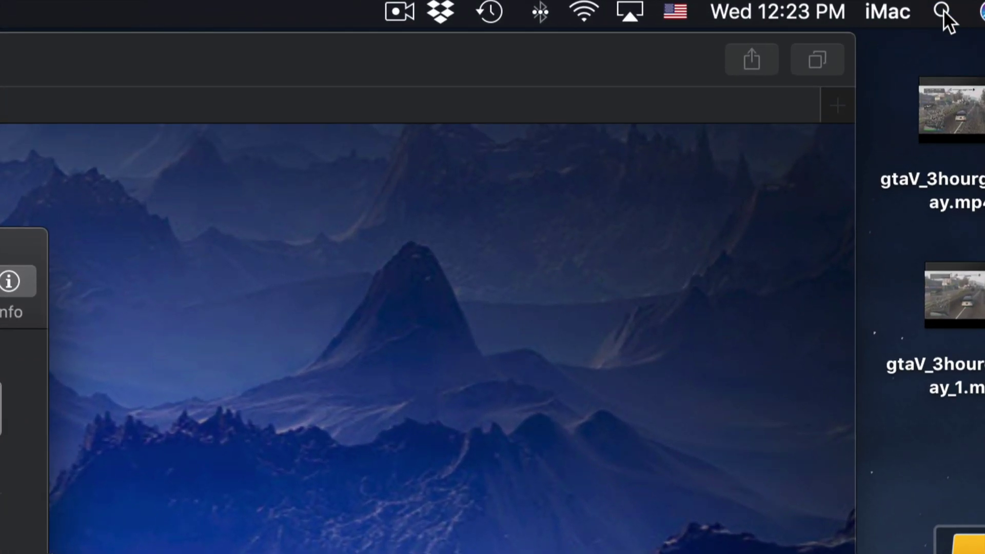
click(943, 11)
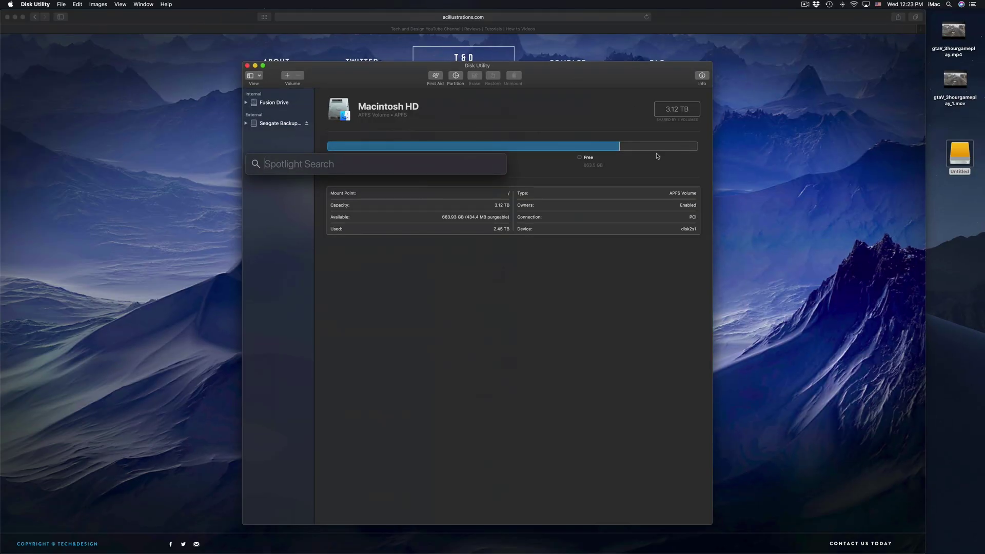
text(disk)
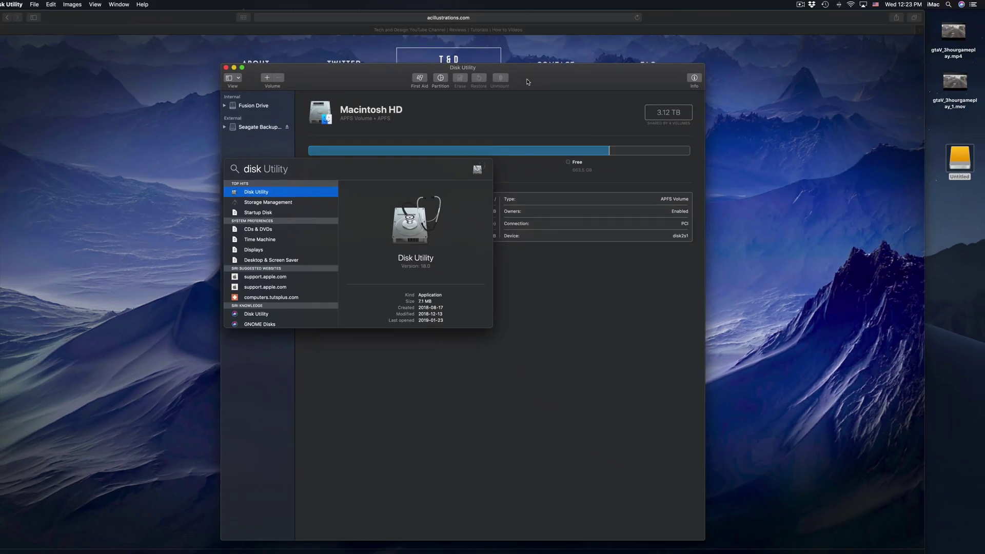
key(Return)
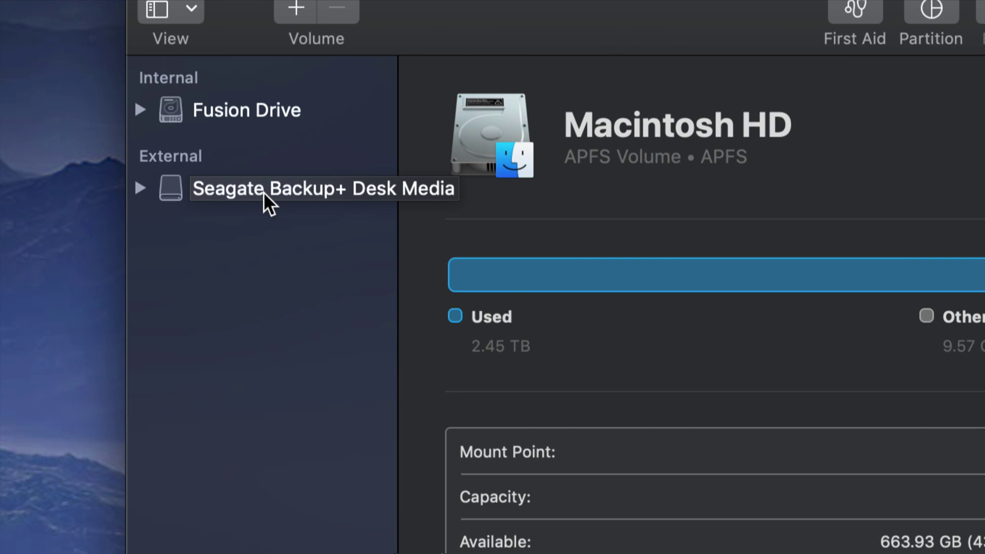
Expand the external Seagate Backup+ drive and select the physical disk above its Untitled volume
click(142, 187)
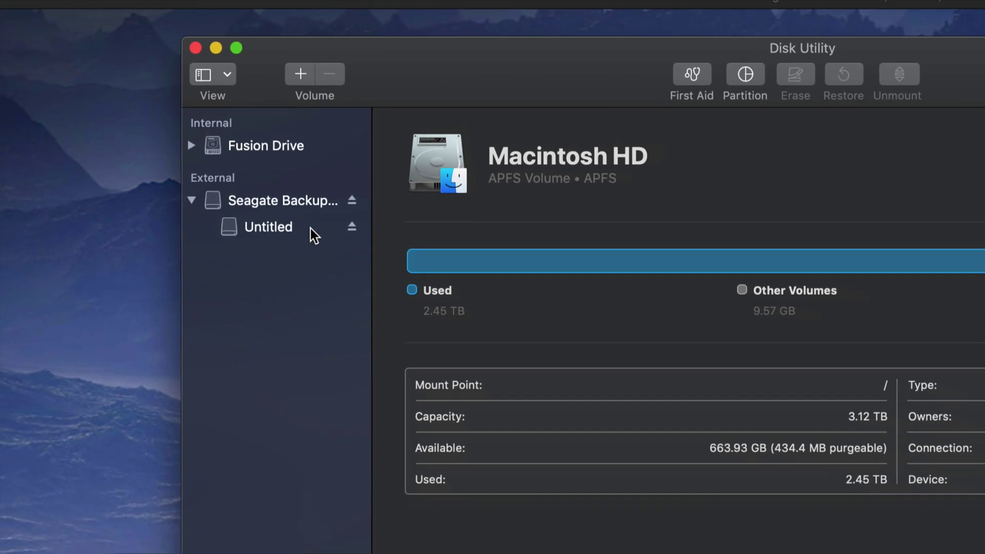
drag(585, 59, 470, 52)
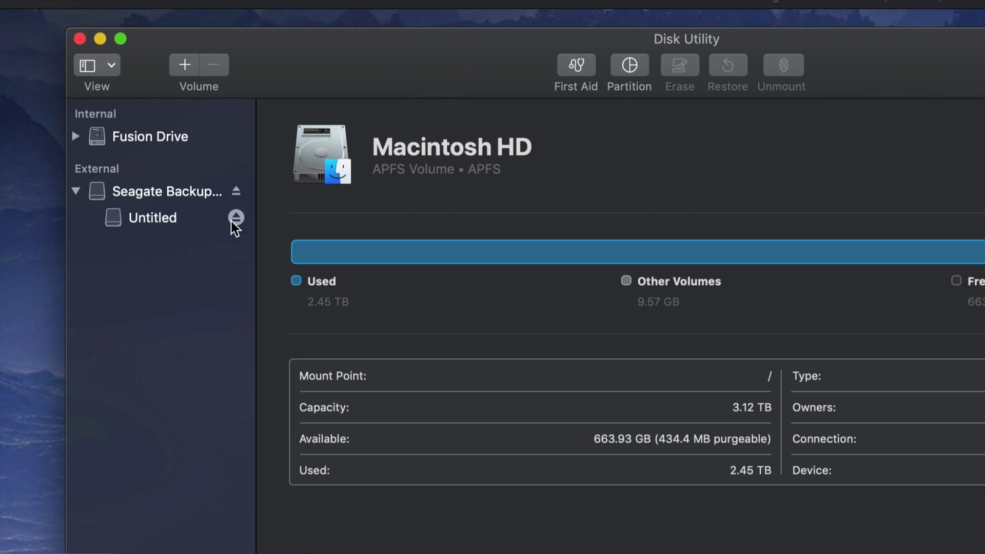
click(136, 193)
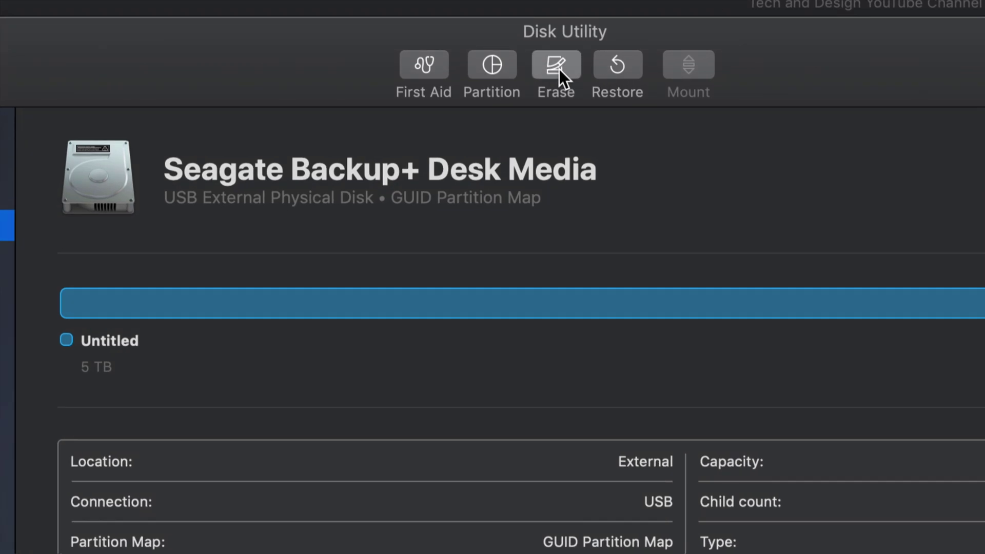
Erase the Seagate Backup+ disk as Untitled, using the ExFAT format and the GUID Partition Map scheme
click(559, 70)
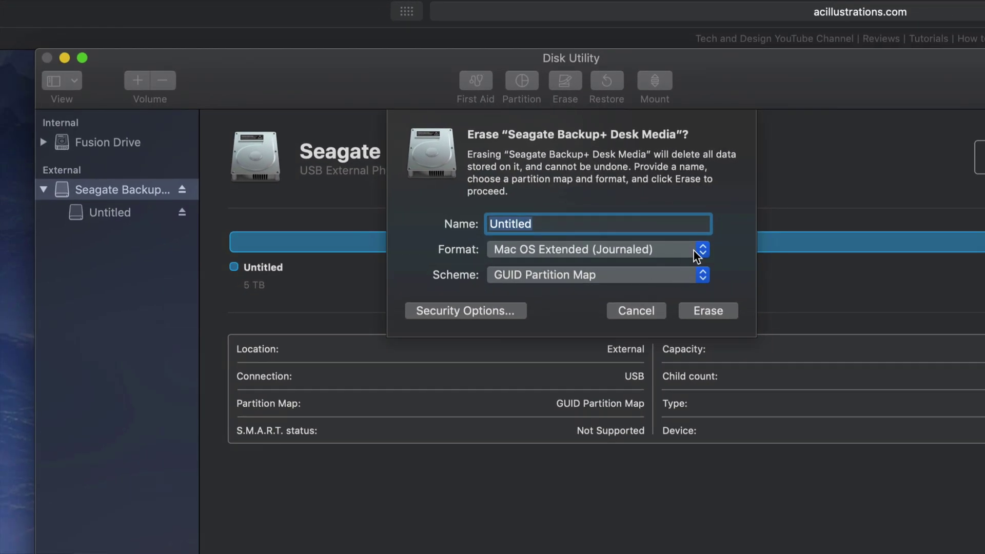
click(698, 249)
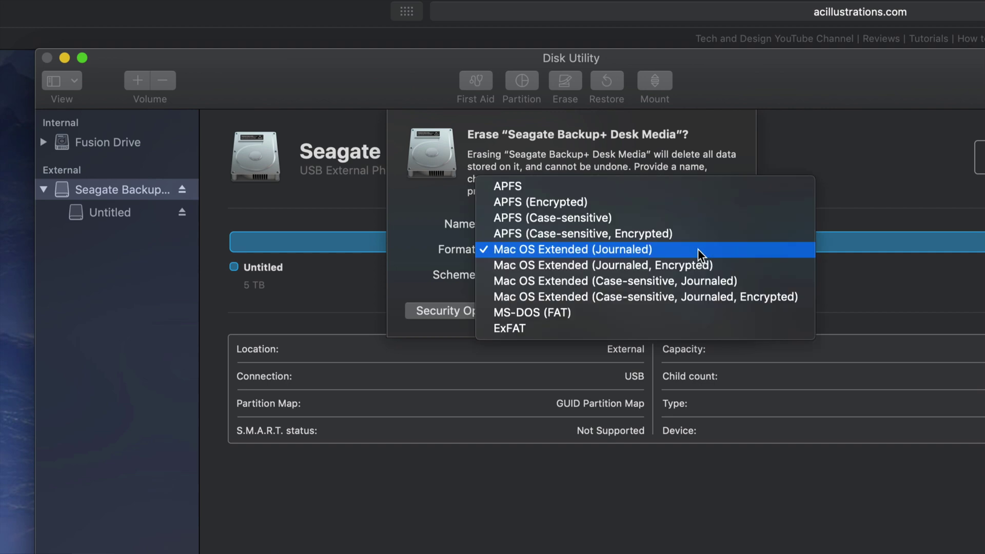
click(547, 329)
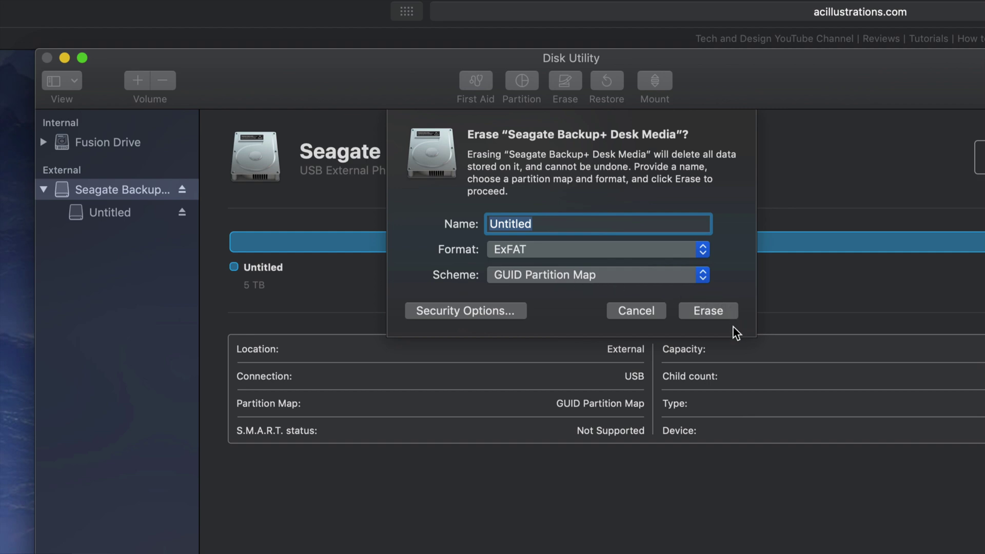
click(715, 314)
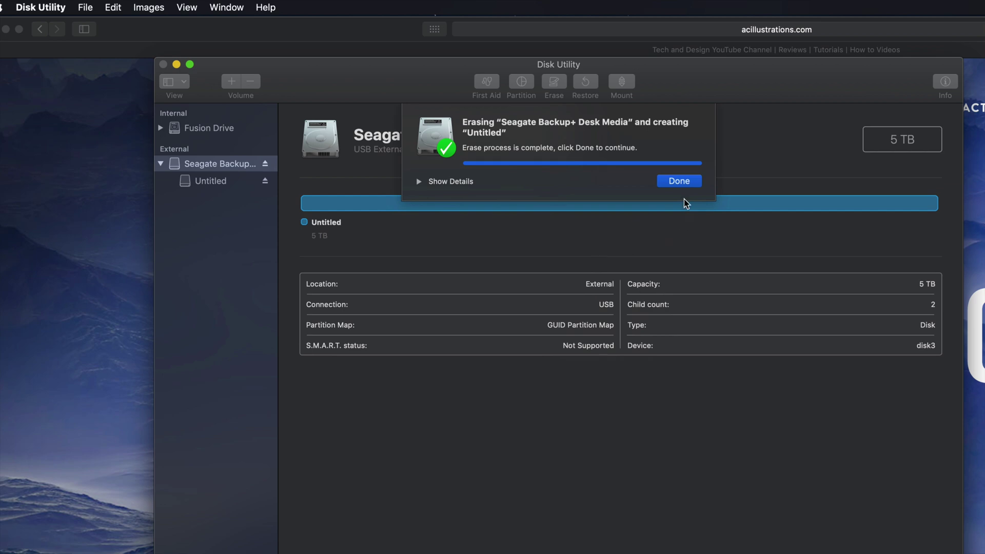
click(683, 183)
drag(710, 93, 677, 82)
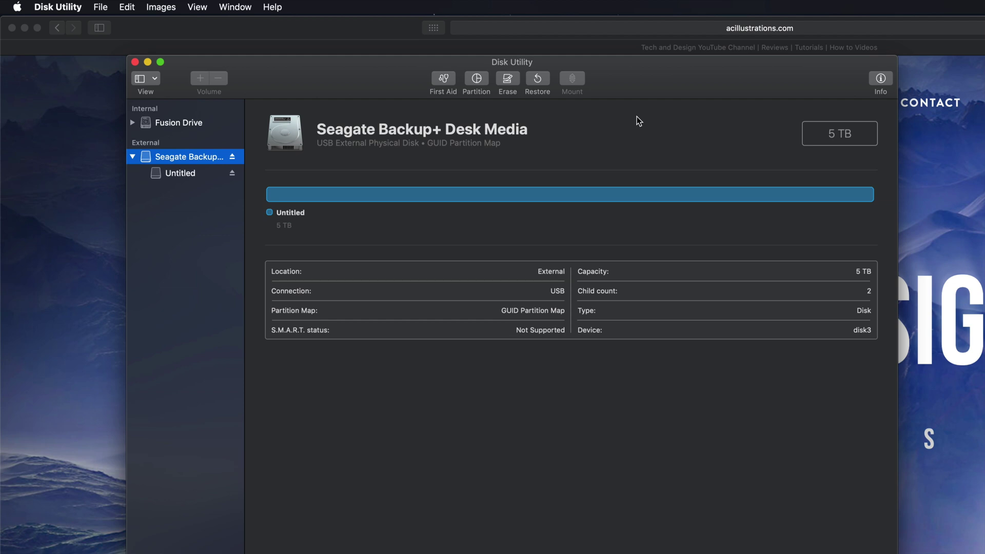
drag(650, 79, 639, 78)
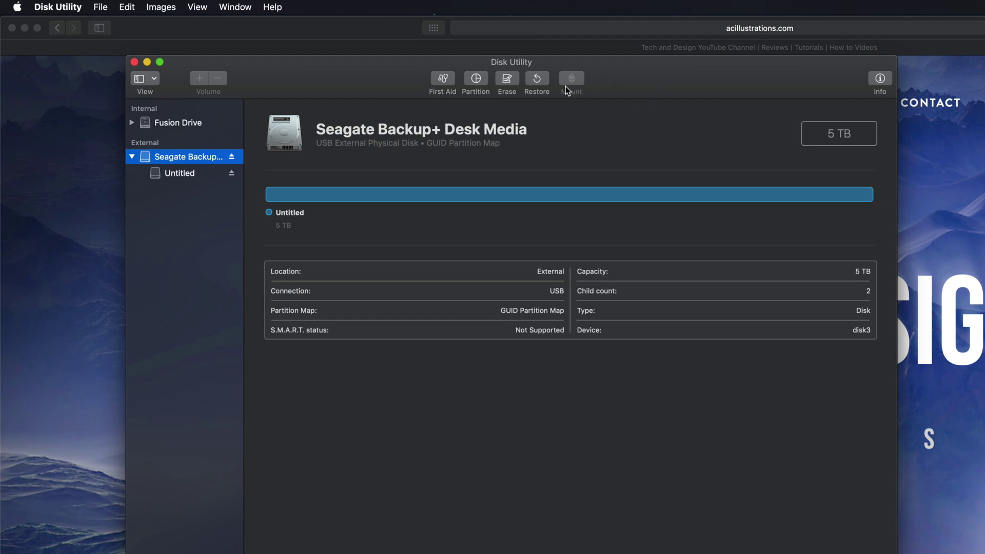
click(506, 82)
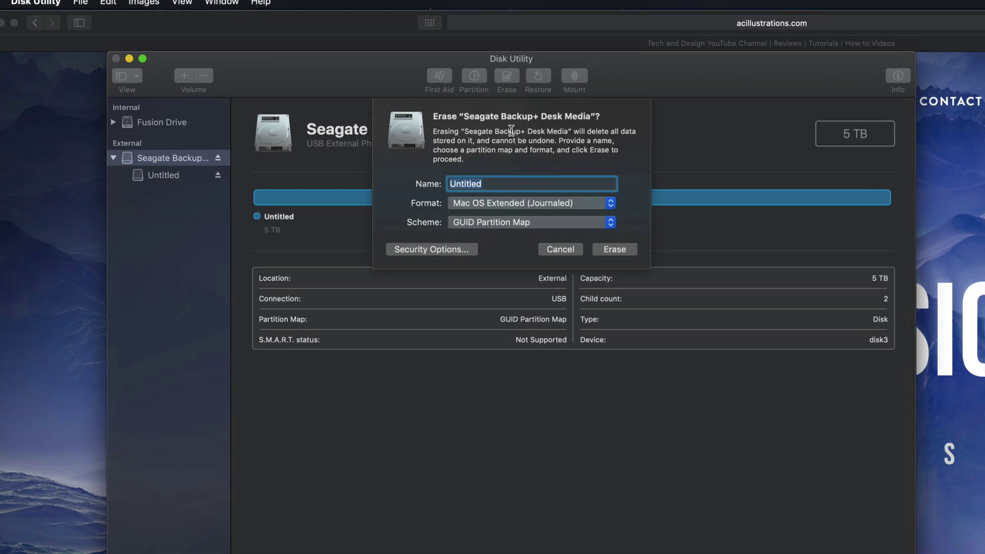
click(577, 206)
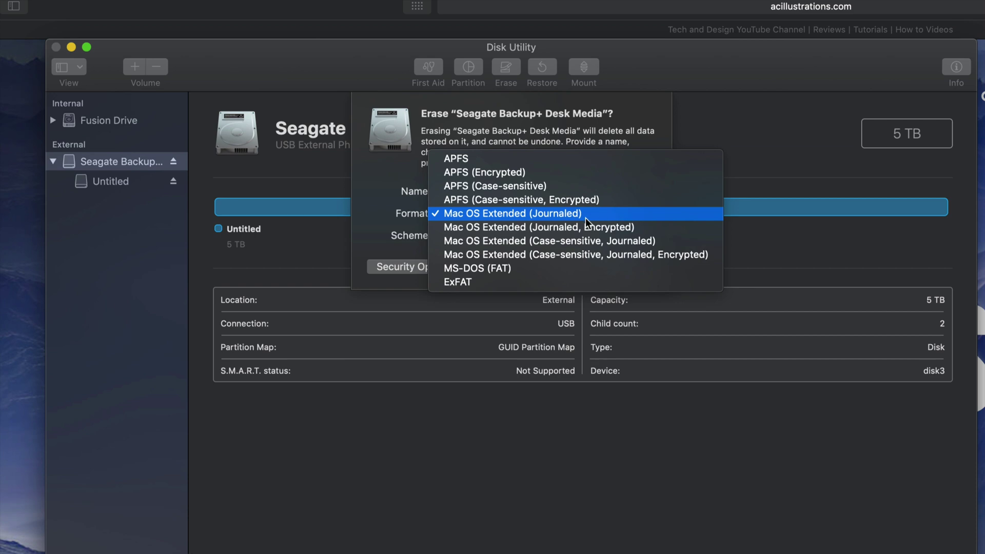
click(567, 214)
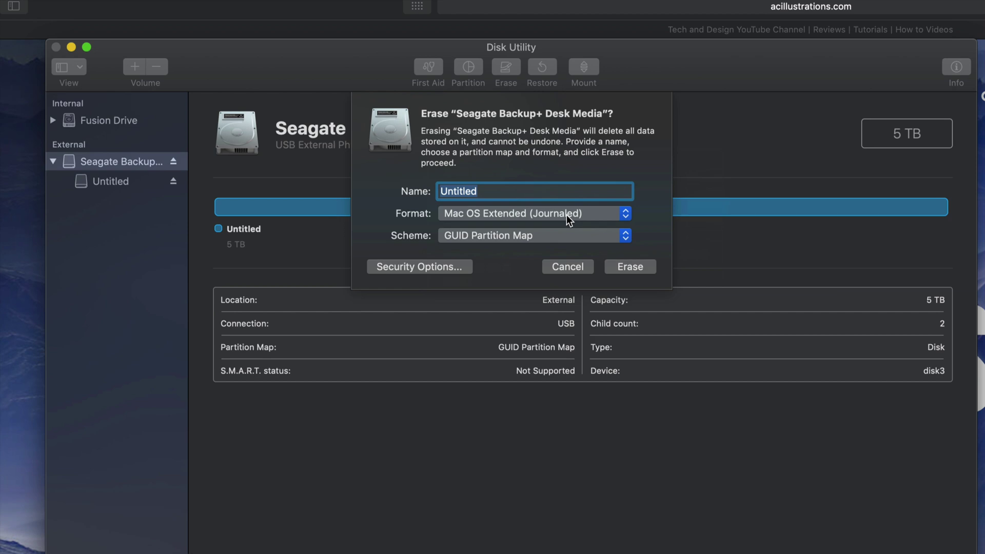
click(567, 215)
click(562, 214)
click(621, 213)
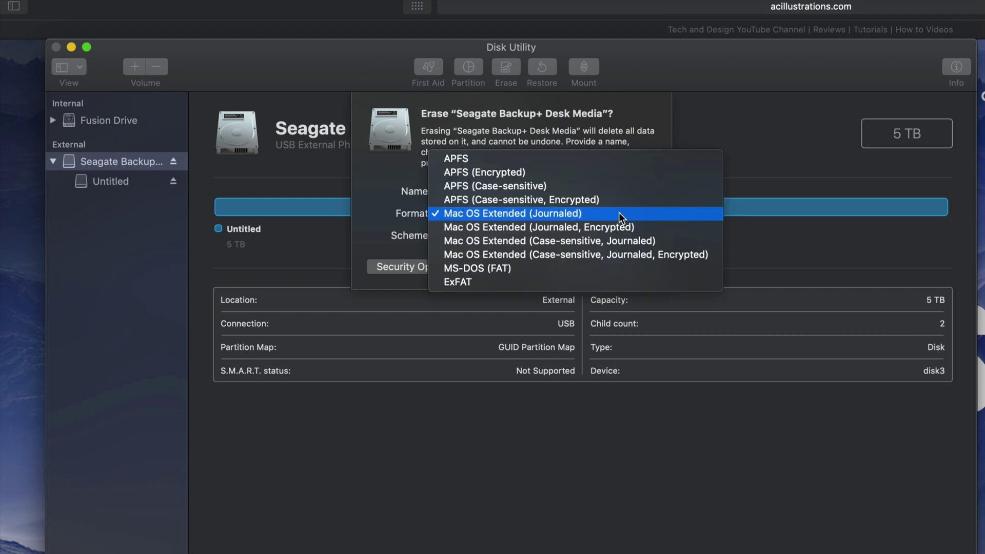
click(479, 282)
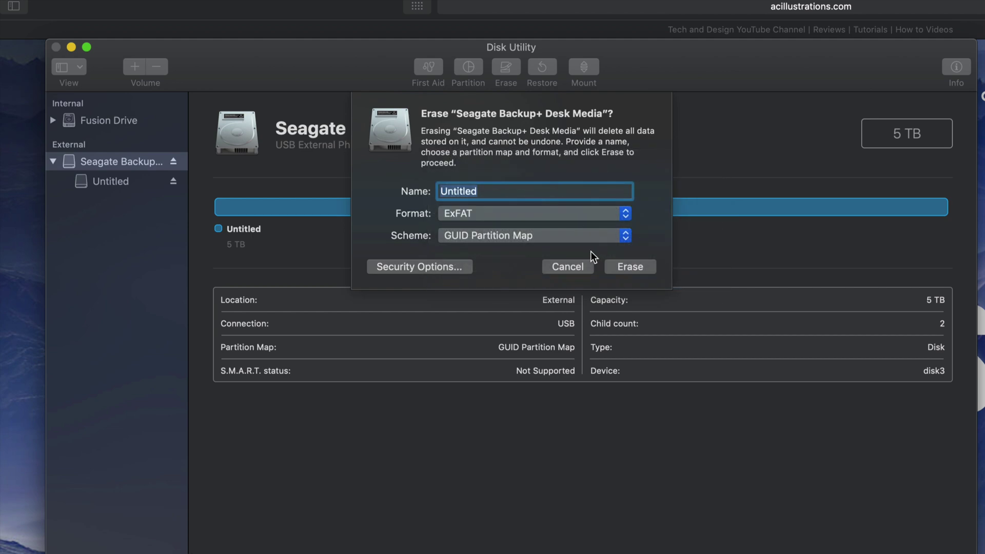
click(612, 236)
click(520, 249)
click(517, 239)
click(521, 239)
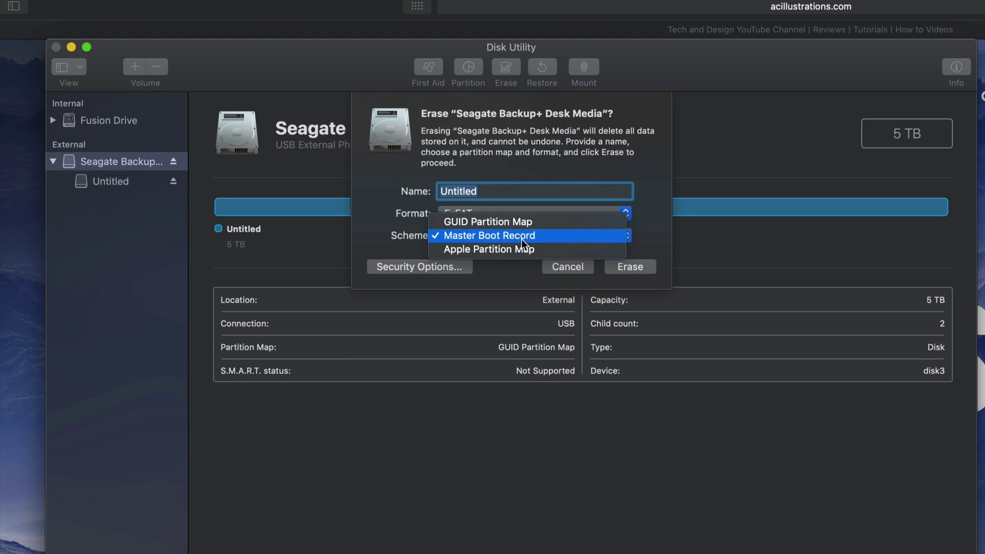
click(530, 223)
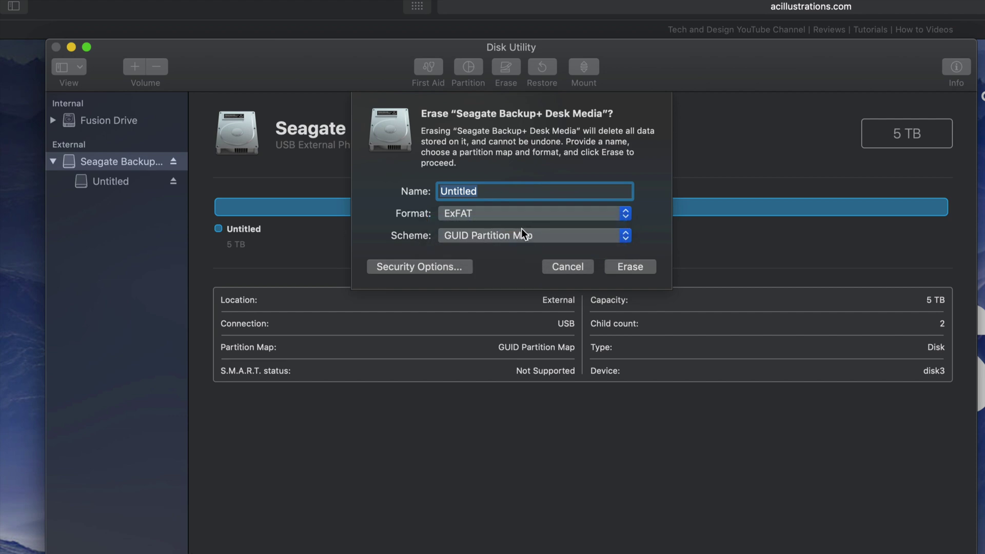
click(557, 267)
Erase the Seagate Backup+ disk as Untitled, using Mac OS Extended (Journaled) and the GUID Partition Map scheme
click(506, 67)
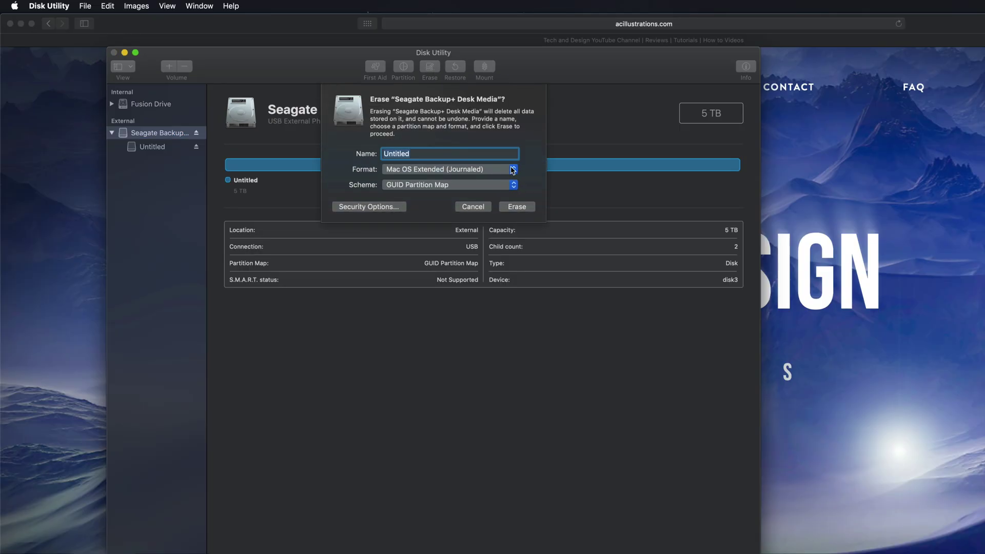
click(512, 171)
click(505, 169)
click(517, 207)
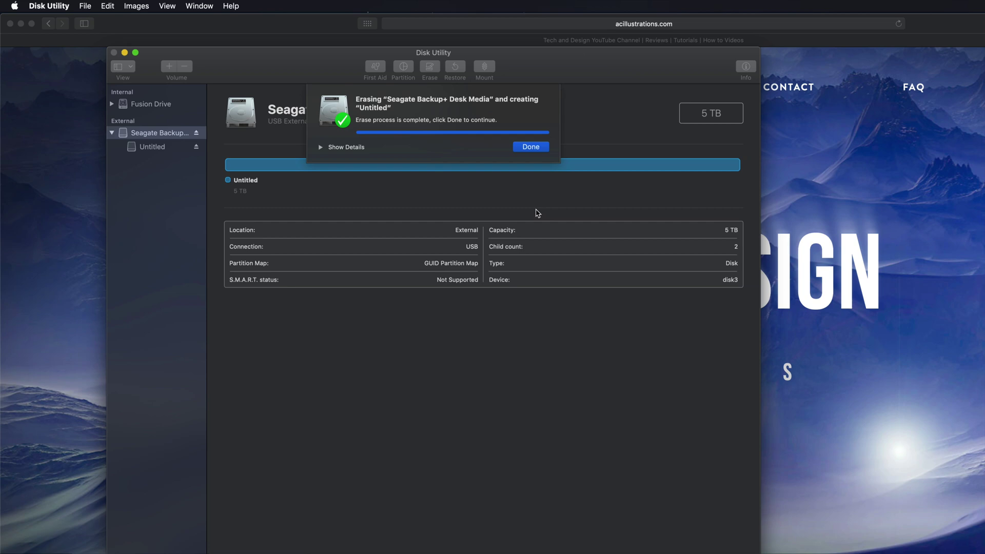
click(529, 147)
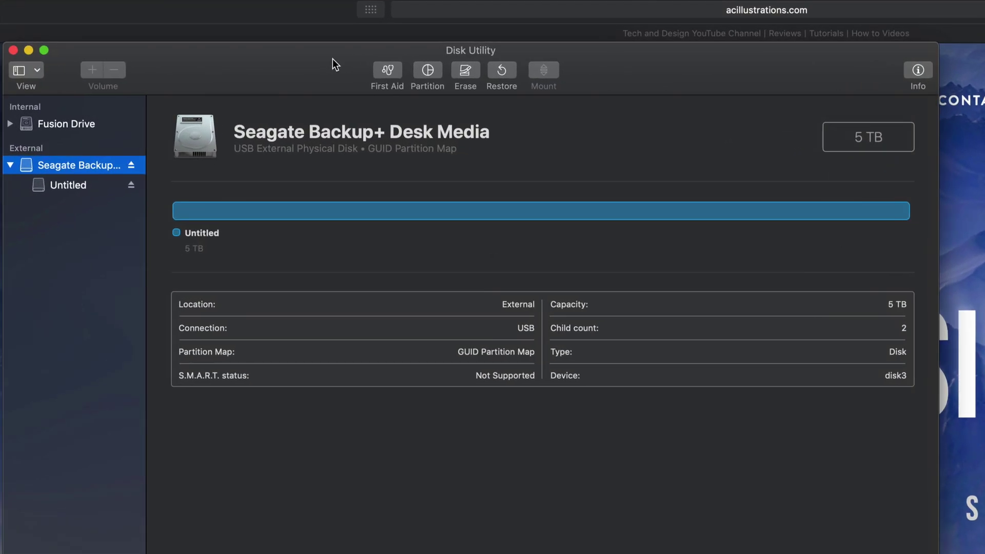
Start partitioning the Seagate Backup+ disk and add a second partition, splitting it into two 2.5 TB parts
drag(332, 59, 351, 56)
click(447, 68)
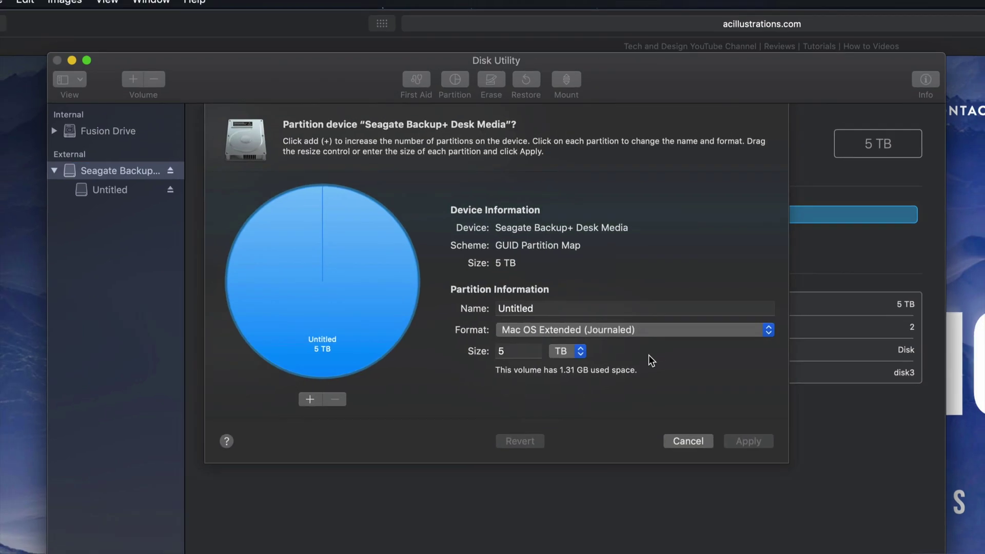
drag(641, 95, 630, 57)
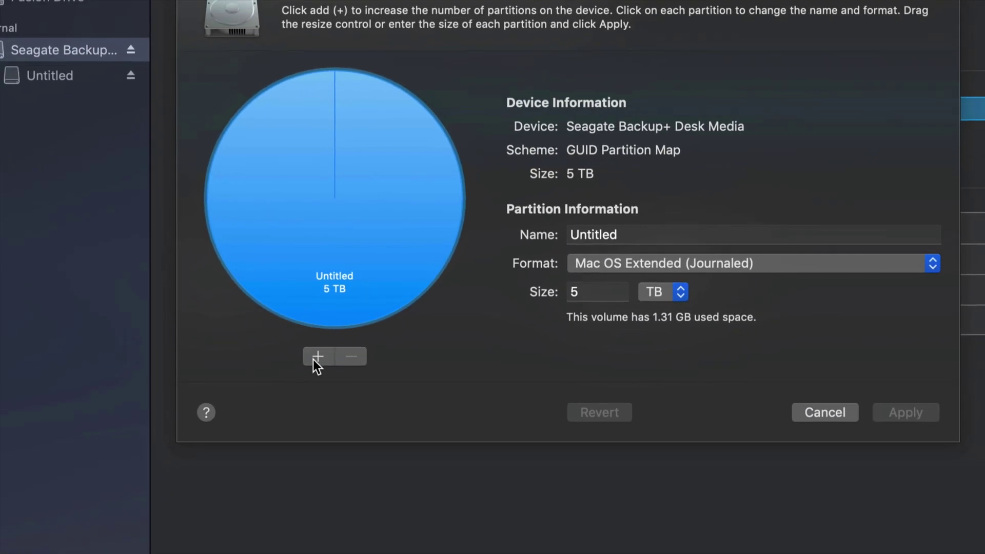
click(318, 357)
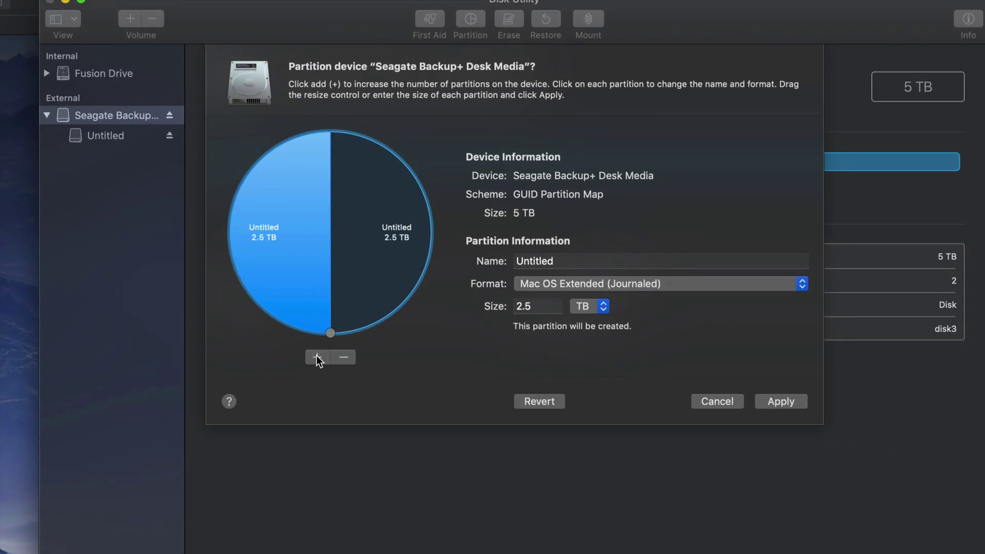
Alternate between the two partitions in the chart to examine each one's name, format and size
click(377, 218)
click(300, 219)
click(359, 217)
click(315, 217)
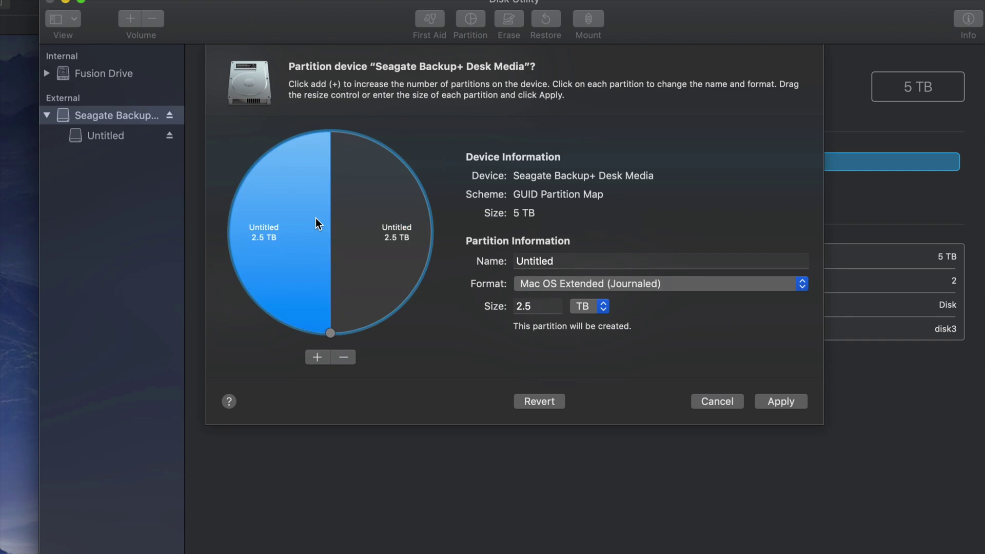
click(381, 227)
click(310, 227)
click(344, 226)
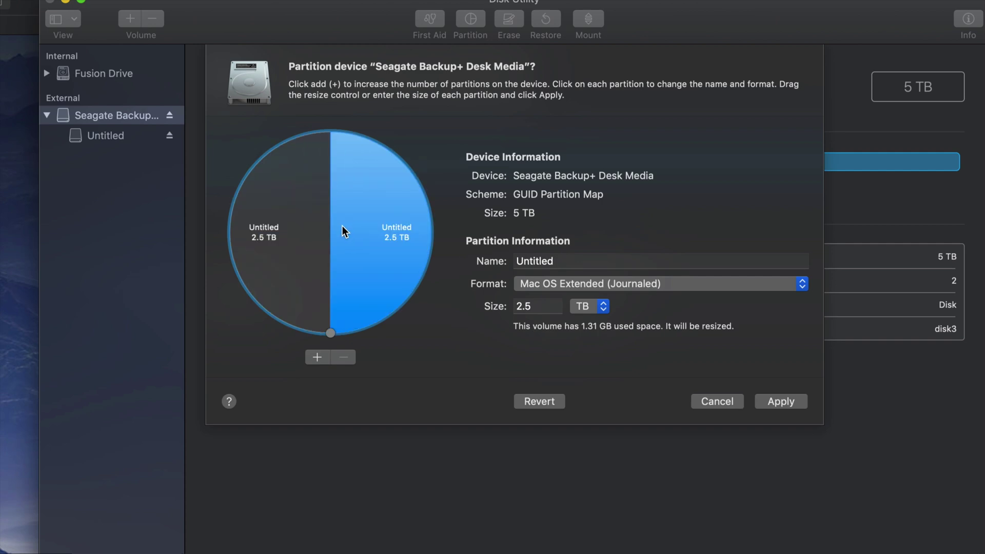
click(259, 226)
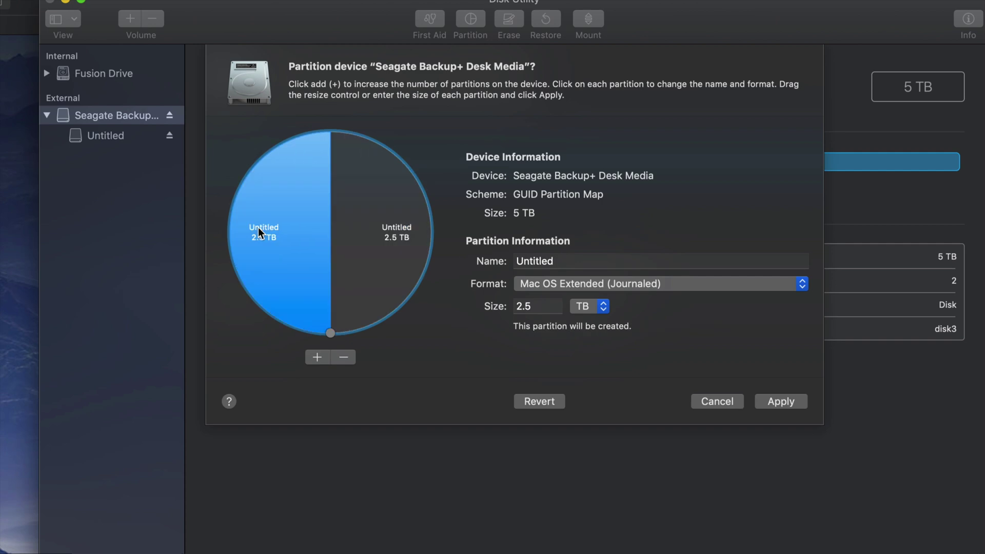
Name the partition in the right half of the chart PC and set its format to ExFAT
click(366, 224)
drag(556, 262, 484, 258)
text(pc)
key(BackSpace)
key(BackSpace)
key(BackSpace)
text(PC)
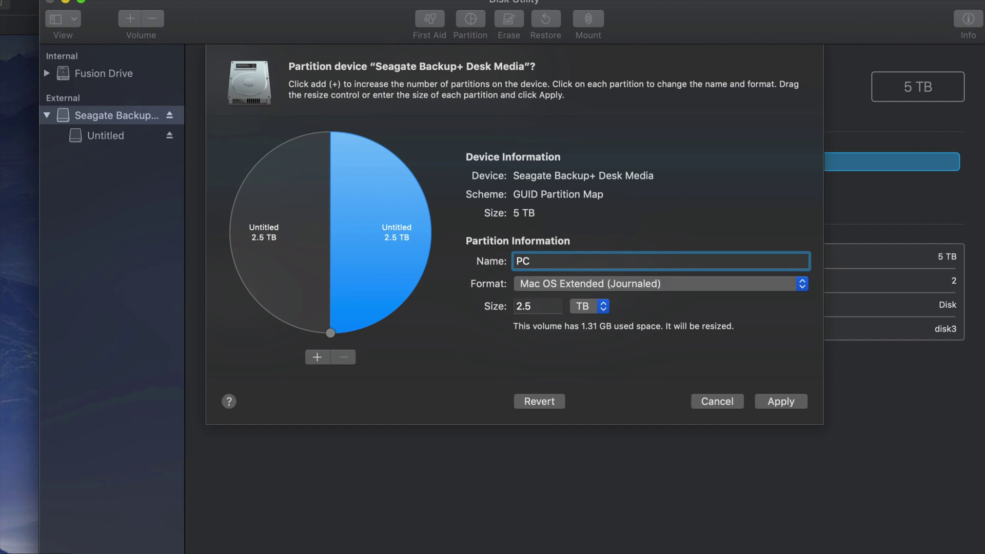
click(580, 284)
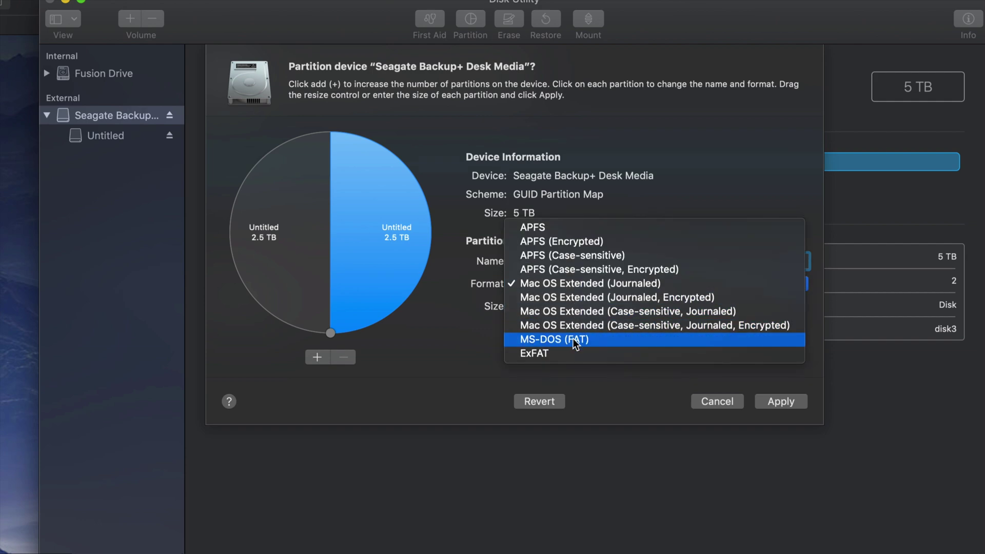
click(561, 353)
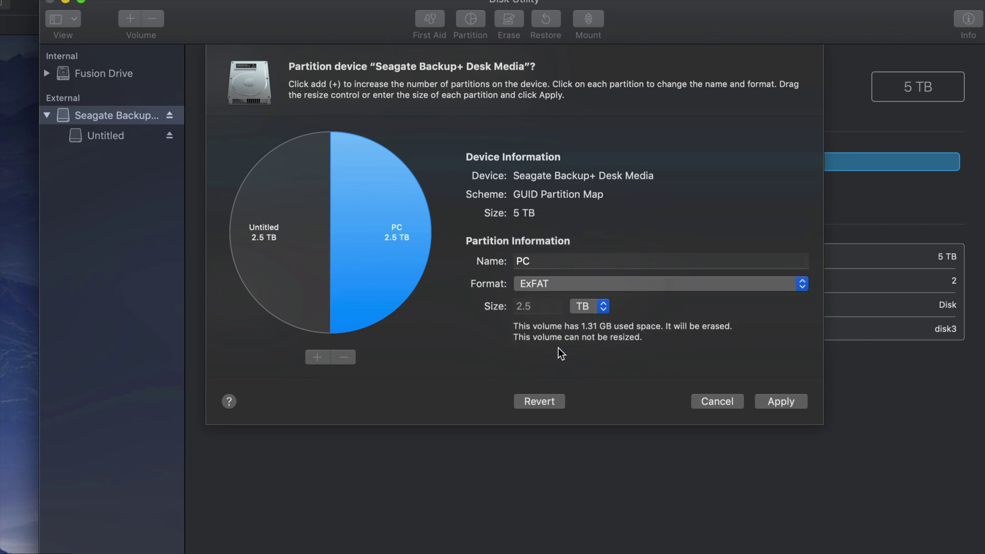
Name the Untitled partition in the left half of the chart mac
click(344, 278)
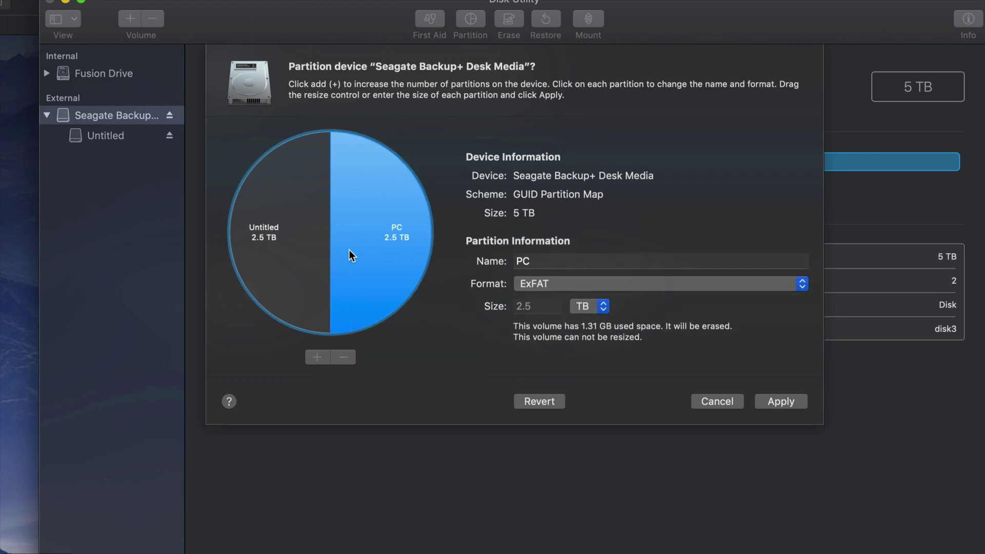
click(263, 257)
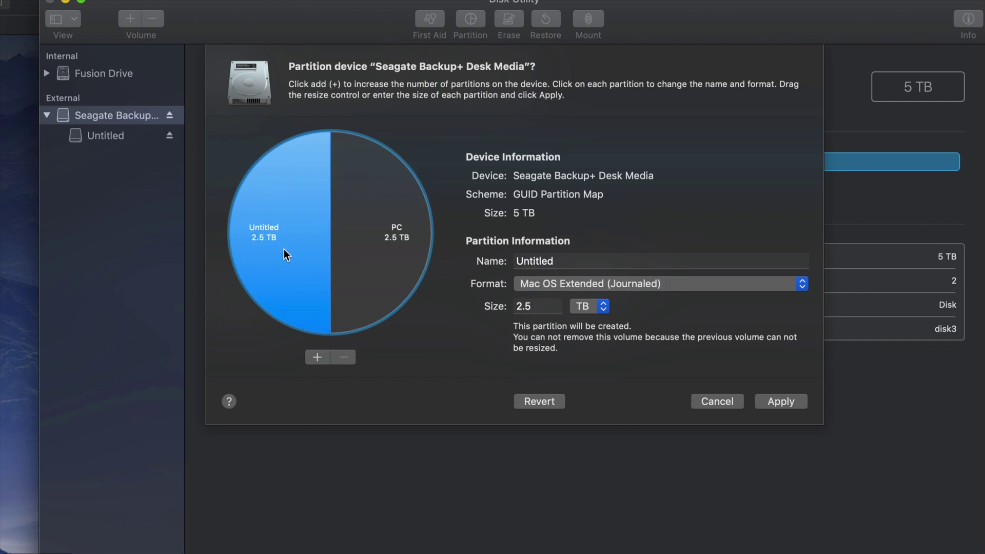
click(588, 261)
drag(565, 261, 515, 262)
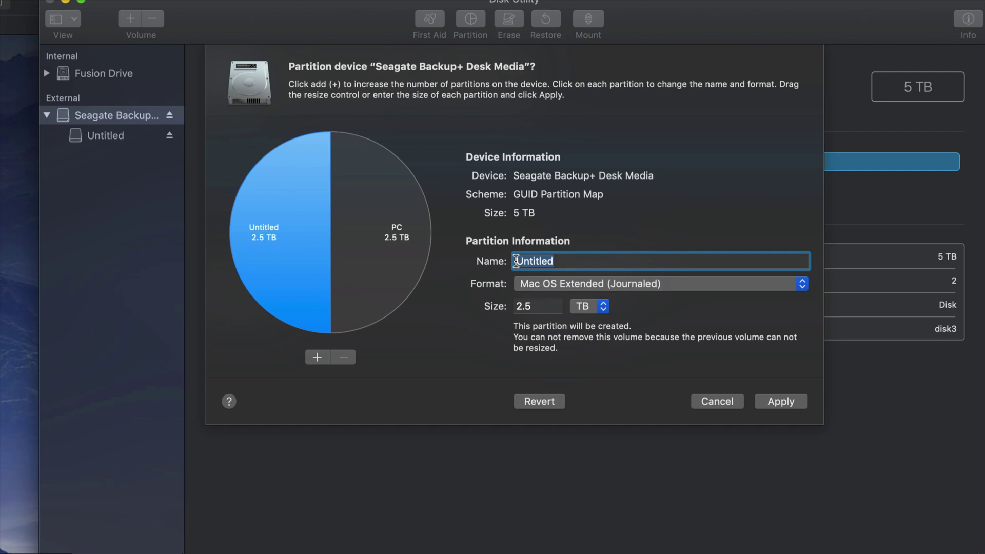
text(mac)
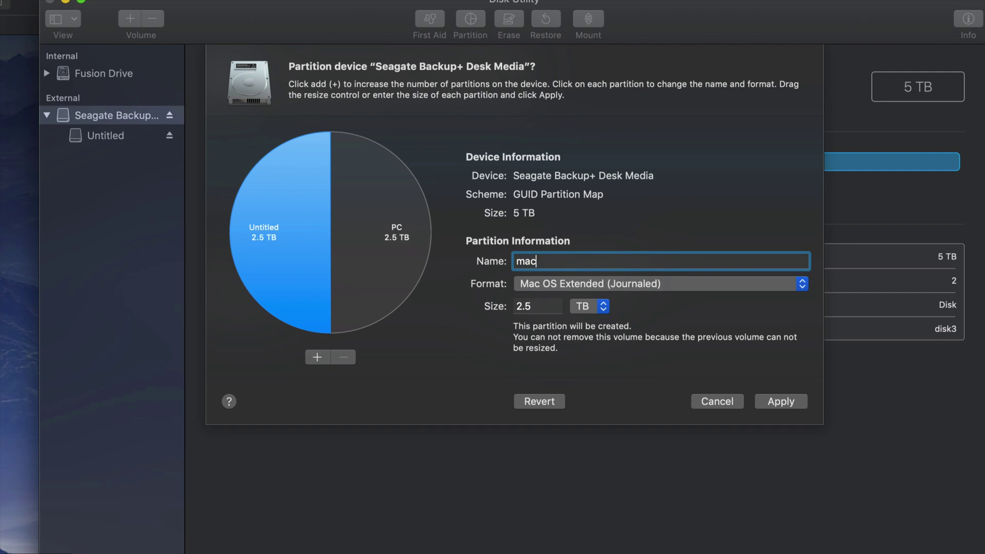
Add a third partition by splitting mac, and resize the two to about 2.1 TB for the new one and 397 GB for mac
click(391, 269)
click(303, 271)
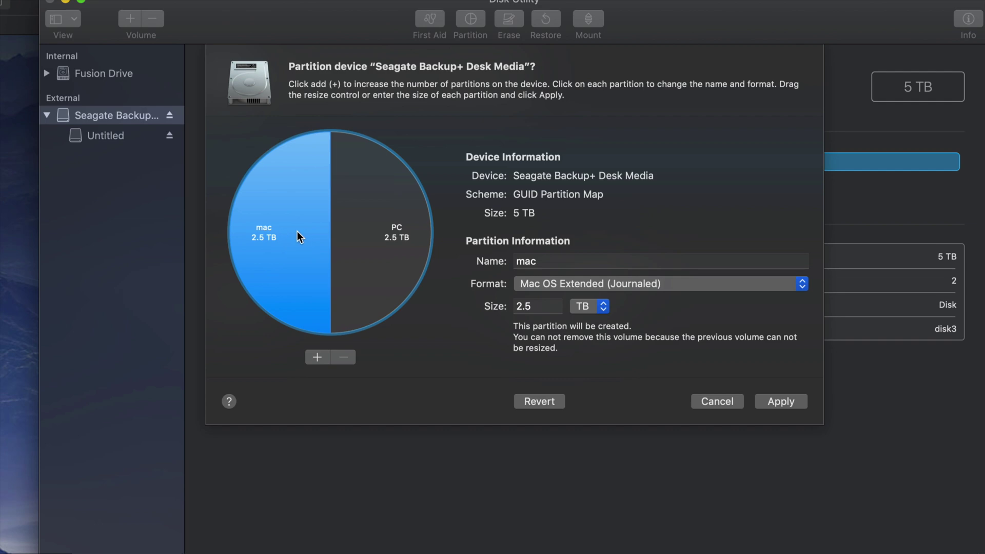
click(400, 272)
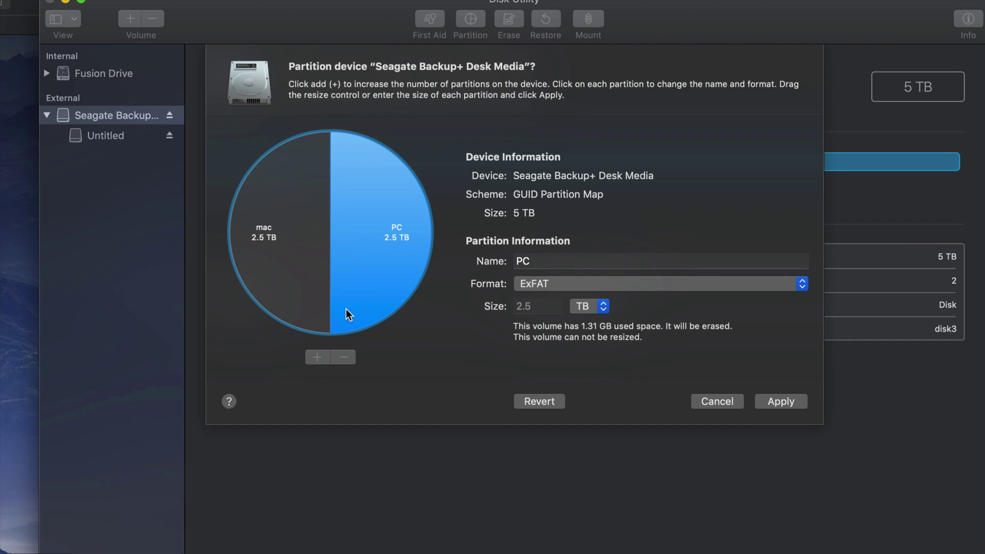
click(314, 291)
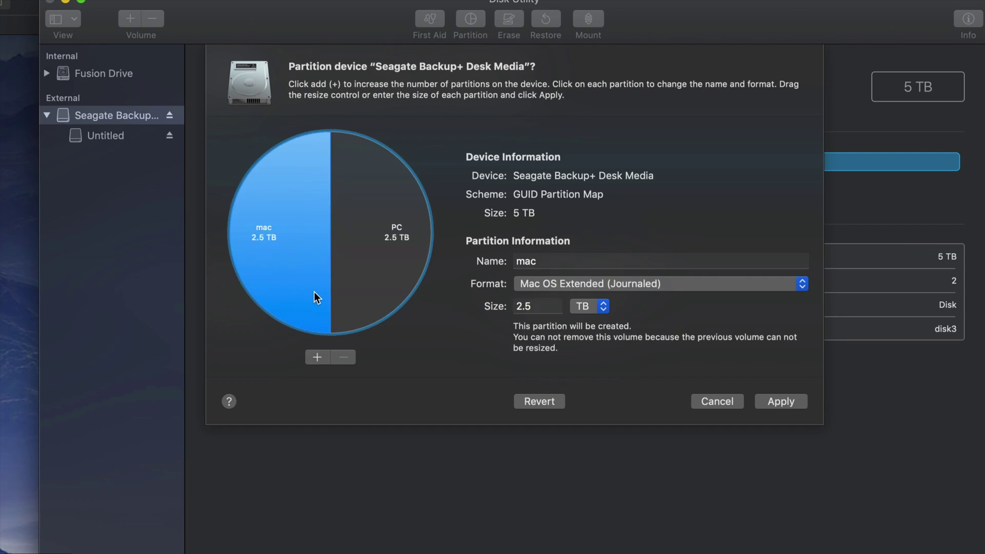
click(317, 358)
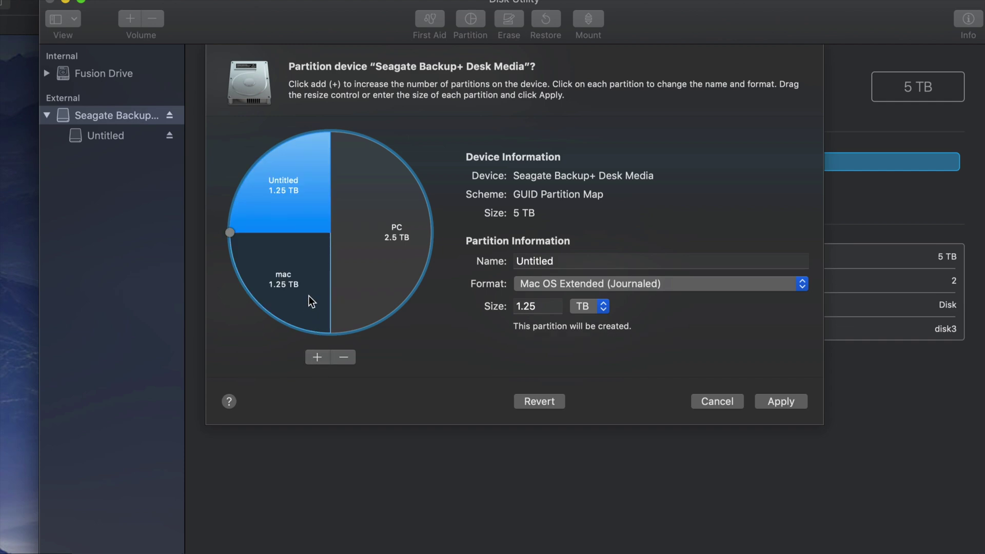
drag(229, 233, 275, 335)
Name the new Untitled partition of about 2.1 TB Time Machine
click(380, 259)
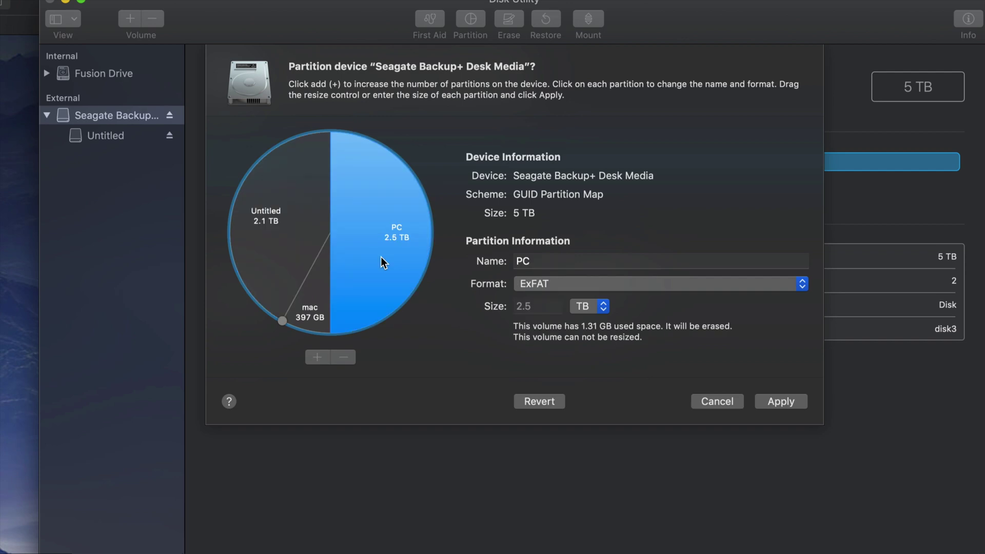
click(263, 241)
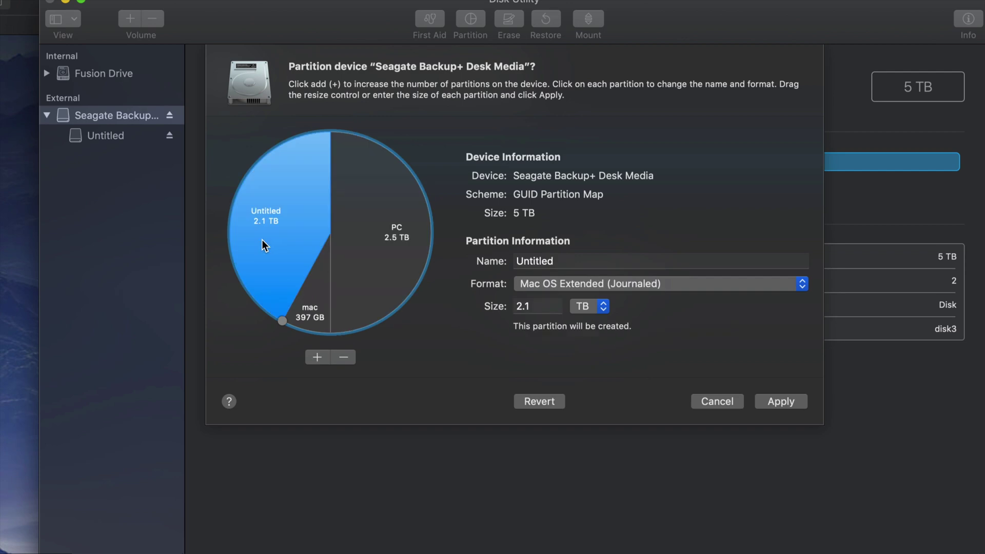
click(587, 267)
drag(590, 262, 509, 261)
text(Time Mach)
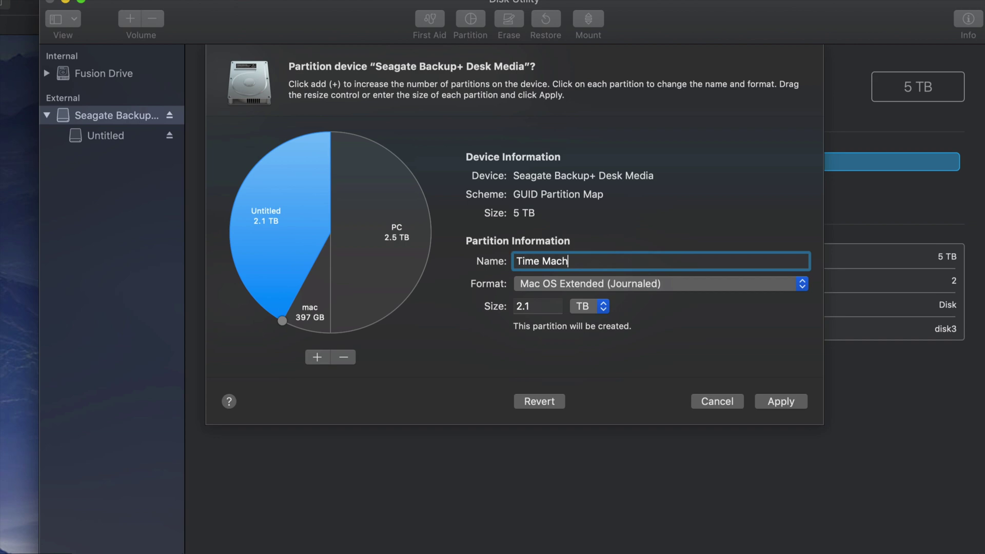
text(ine)
Review the format of the Time Machine, mac and PC partitions, keeping Mac OS Extended (Journaled) for Time Machine and mac
click(405, 232)
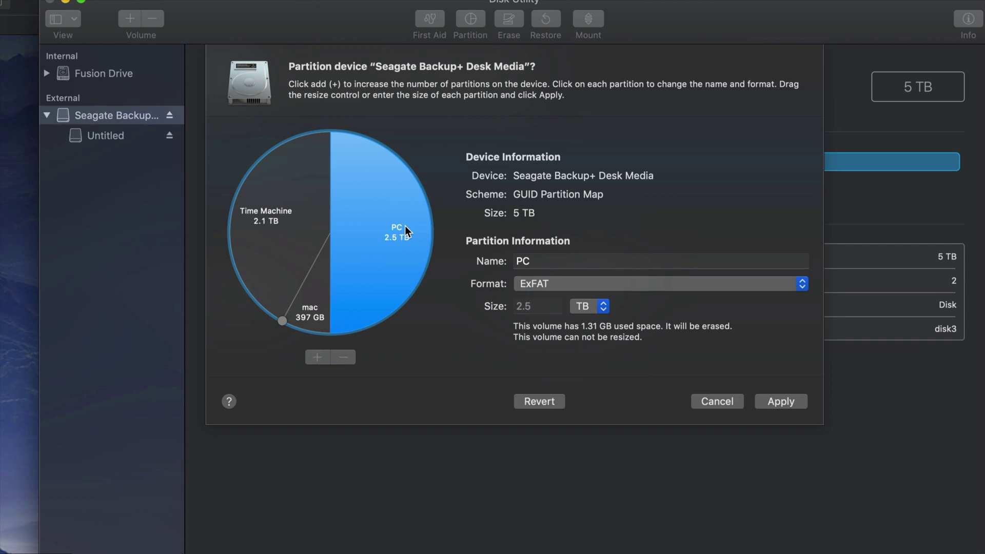
click(320, 304)
click(290, 247)
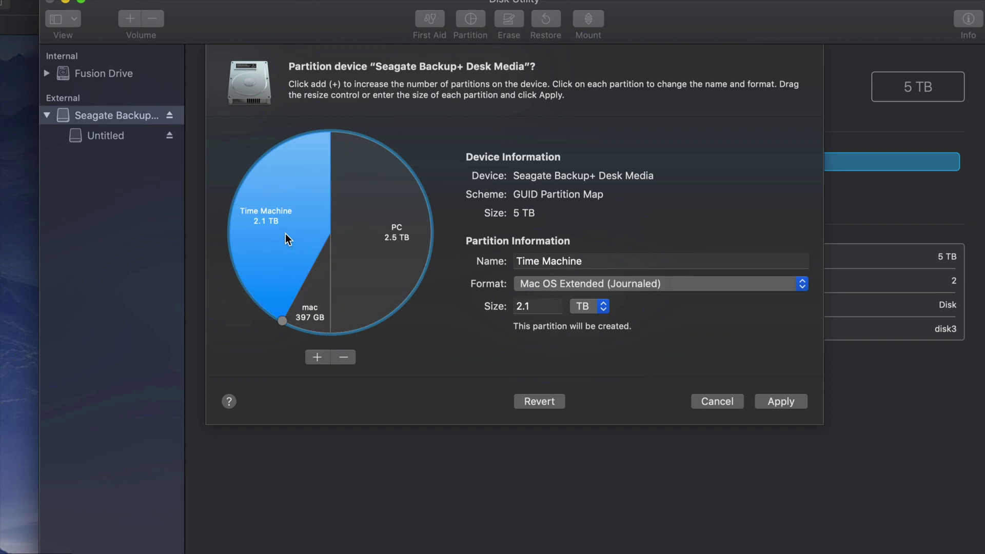
click(731, 287)
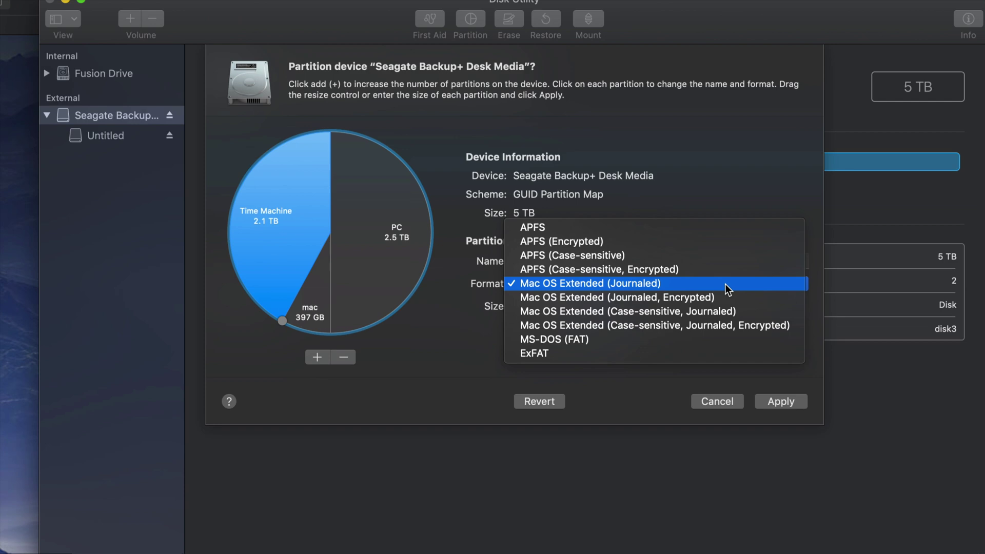
click(698, 284)
click(303, 304)
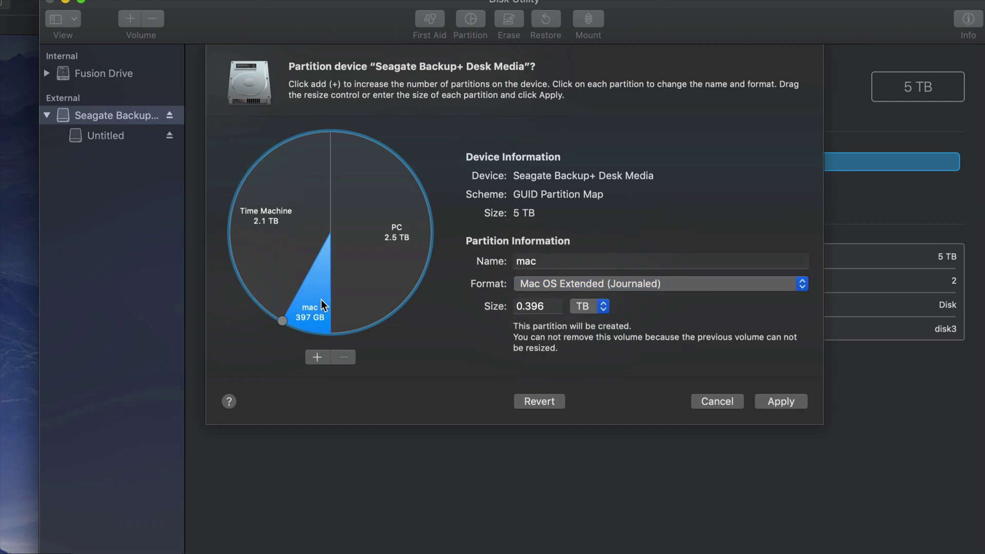
click(768, 283)
click(701, 288)
click(395, 262)
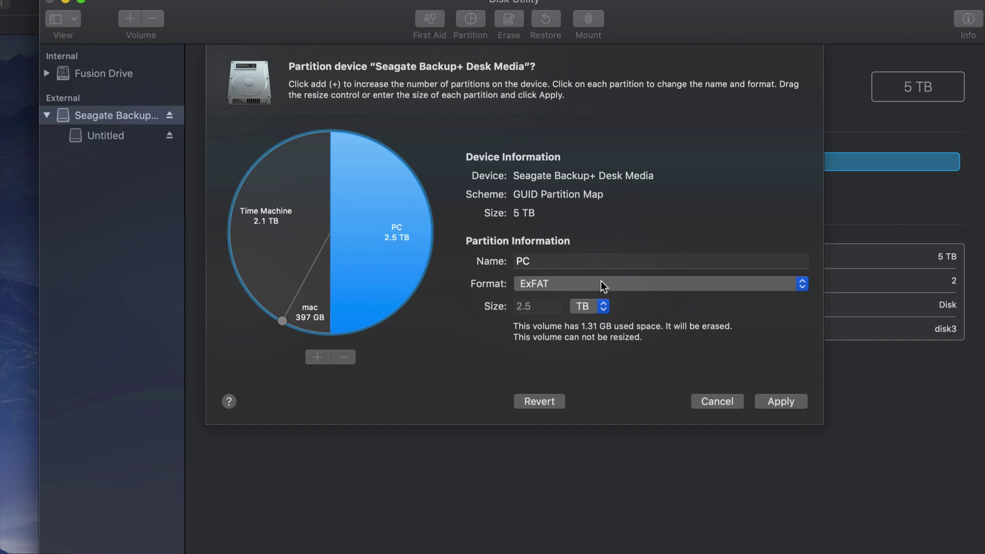
Shift the boundary between Time Machine and mac to about 2.15 TB and 350 GB
click(277, 243)
click(385, 236)
click(313, 260)
click(320, 264)
click(385, 271)
click(293, 251)
click(324, 282)
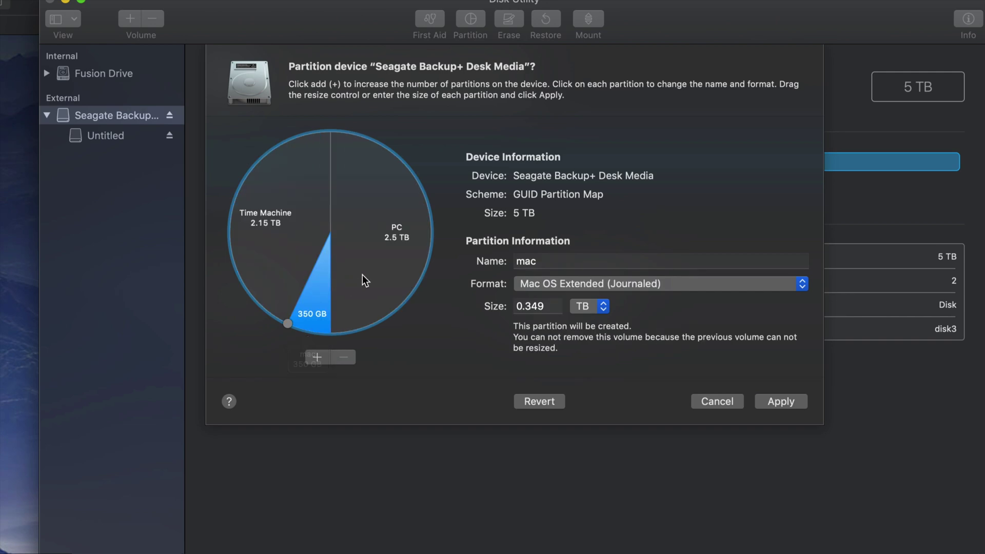
Apply the three-partition layout to the Seagate Backup+ disk, confirm partitioning and dismiss the completed operation
click(788, 402)
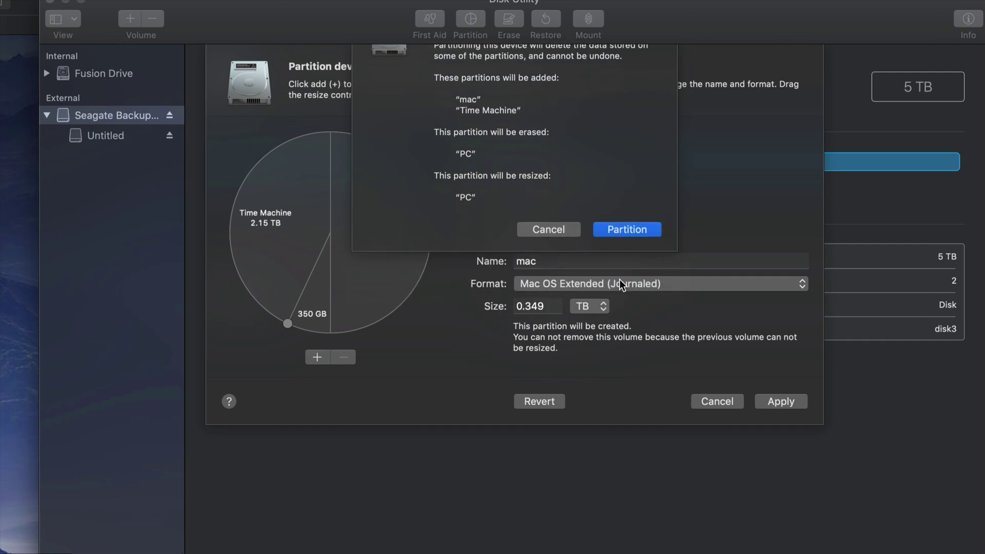
key(Return)
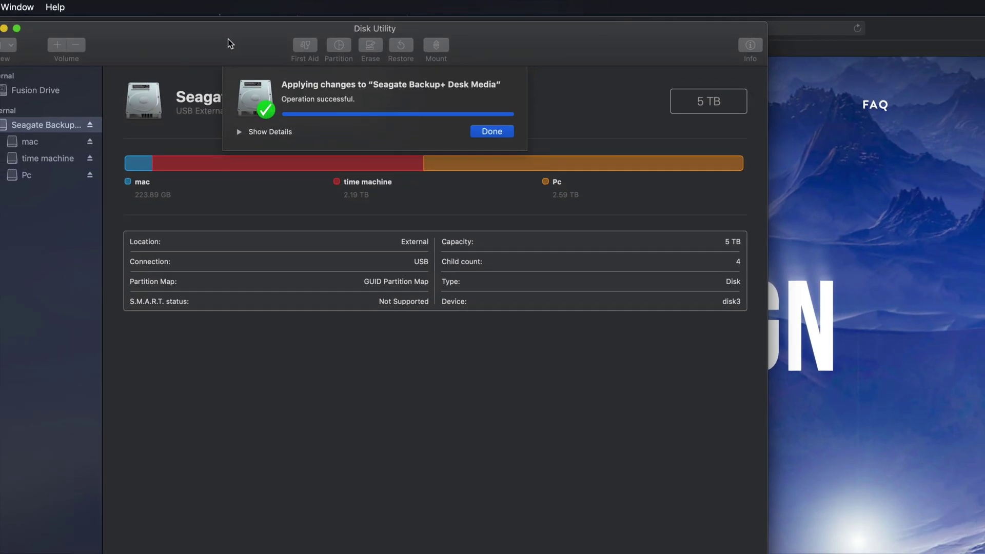
drag(228, 43, 310, 47)
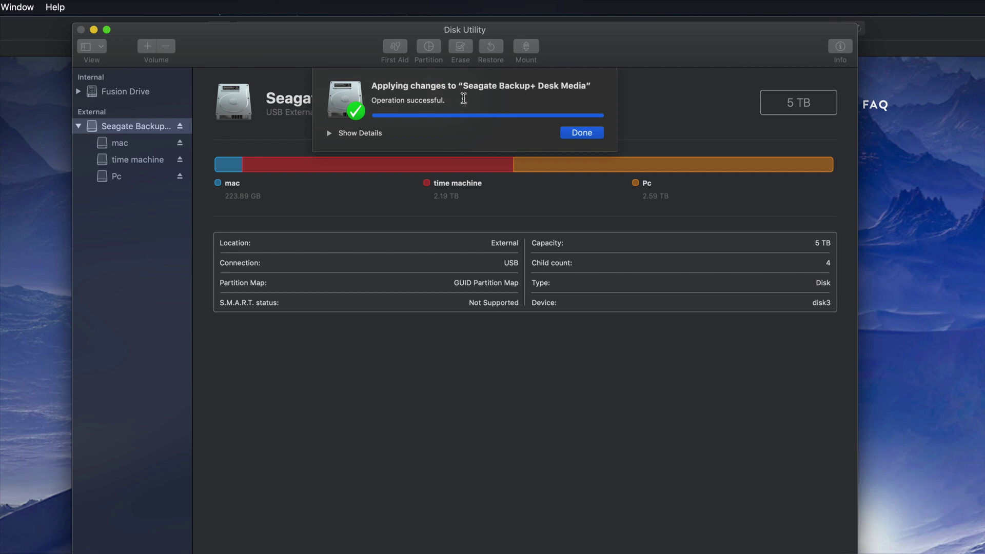
click(582, 133)
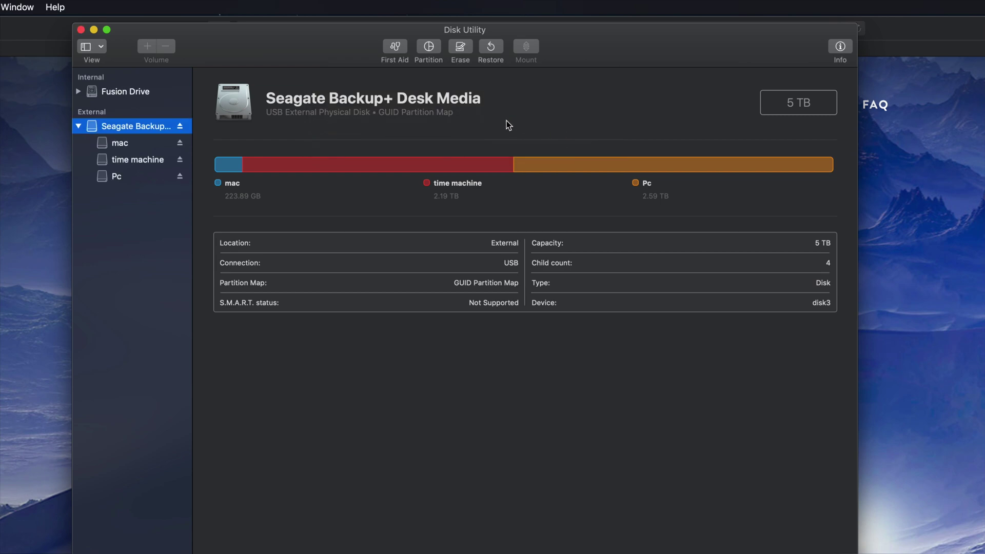
View the details of the mac, time machine and Pc volumes under the Seagate Backup+ disk
click(123, 149)
click(126, 162)
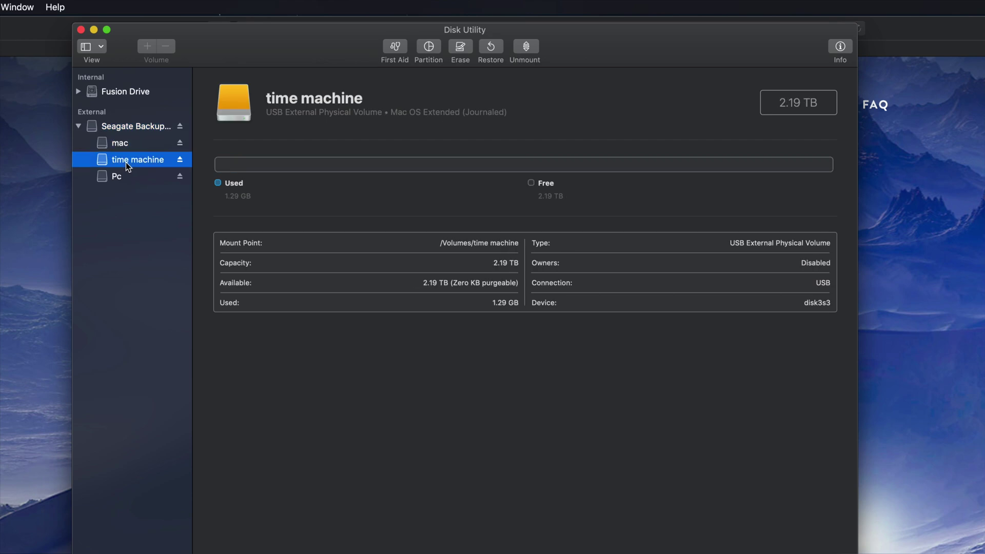
click(128, 144)
click(137, 160)
click(124, 177)
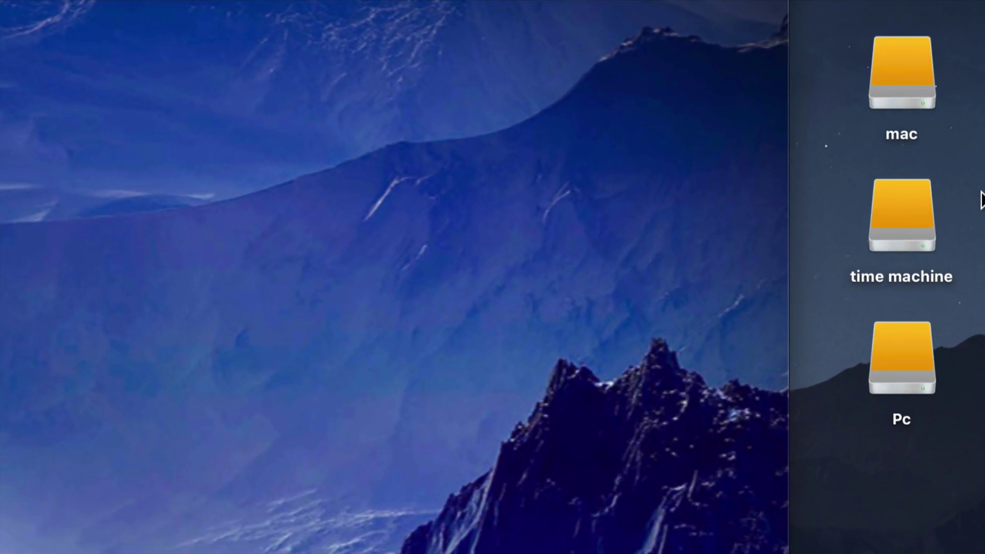
Open the time machine, Pc and mac drives from the desktop and spread the mac and Pc windows apart
click(898, 91)
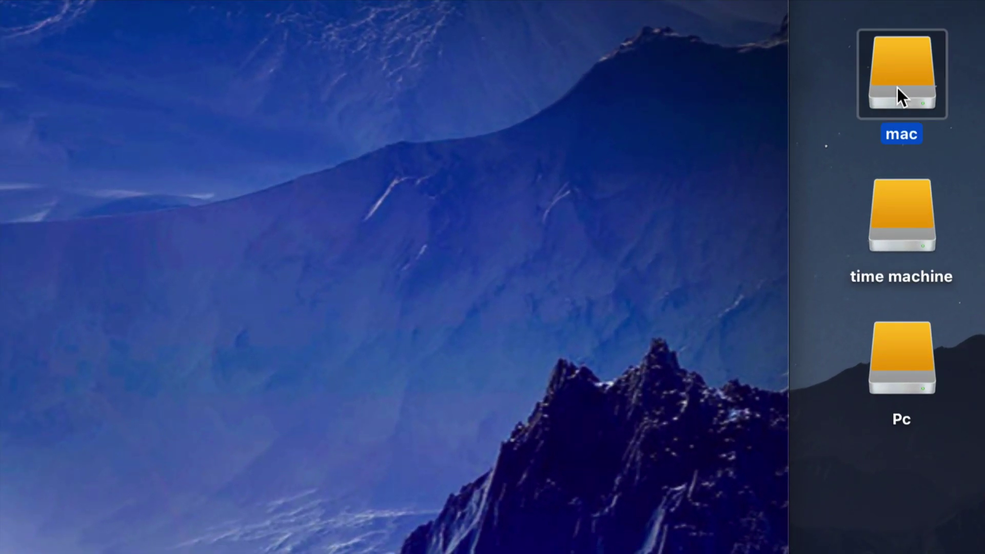
click(903, 218)
click(893, 349)
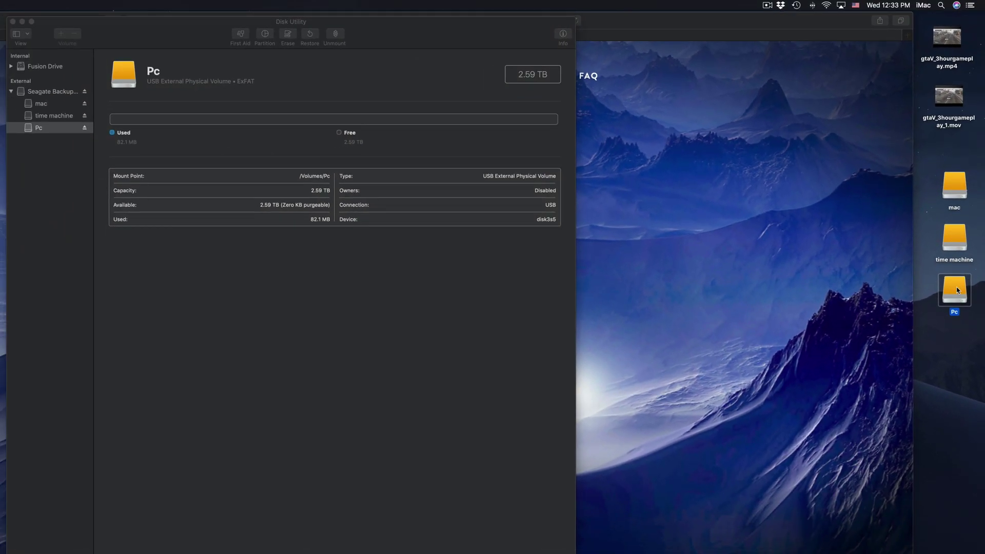
click(954, 244)
double_click(955, 245)
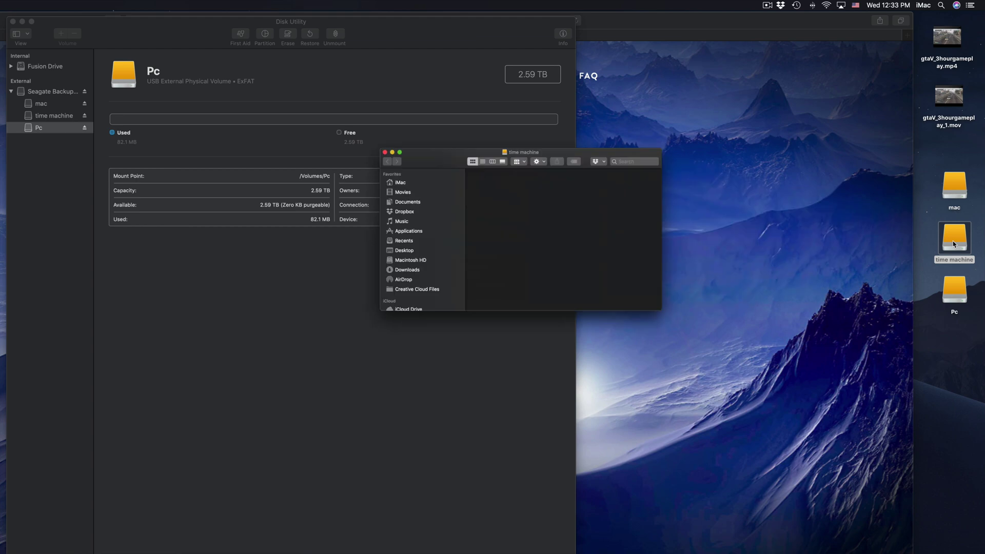
double_click(955, 287)
double_click(954, 186)
drag(314, 163, 514, 143)
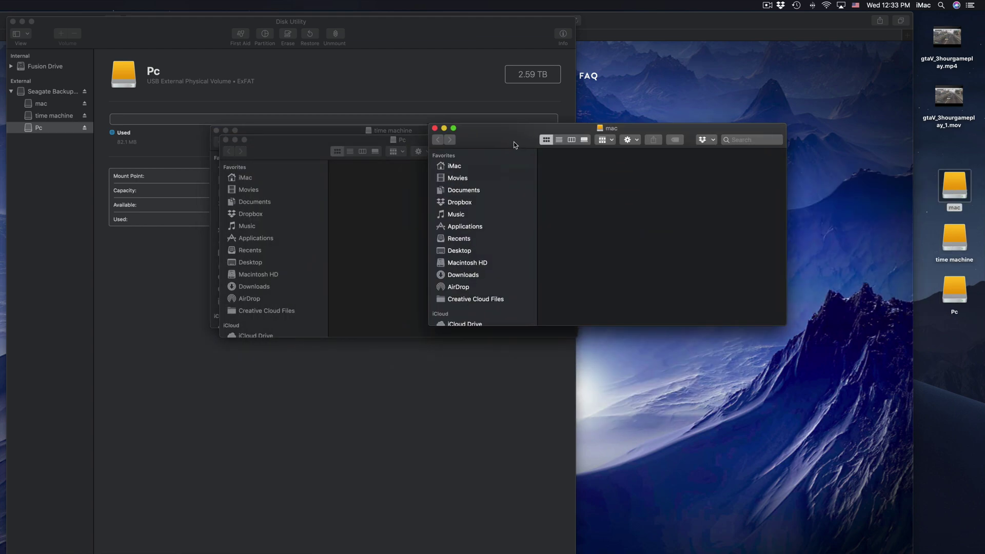
drag(308, 147, 579, 203)
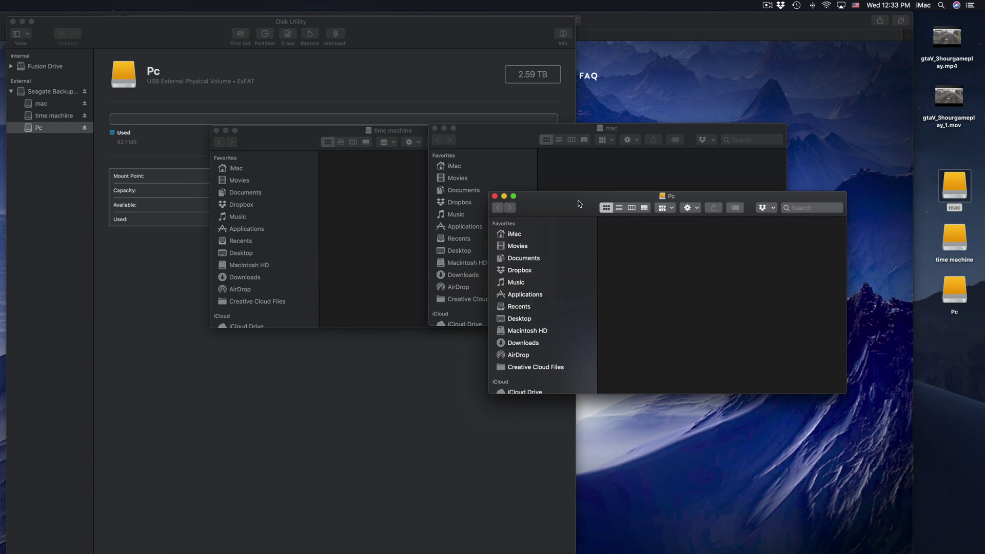
Try copying gtaV_3hourgameplay_1.mov to the Pc drive and gtaV_3hourgameplay.mp4 to the mac drive, and stop both copies
click(967, 108)
drag(954, 39, 771, 162)
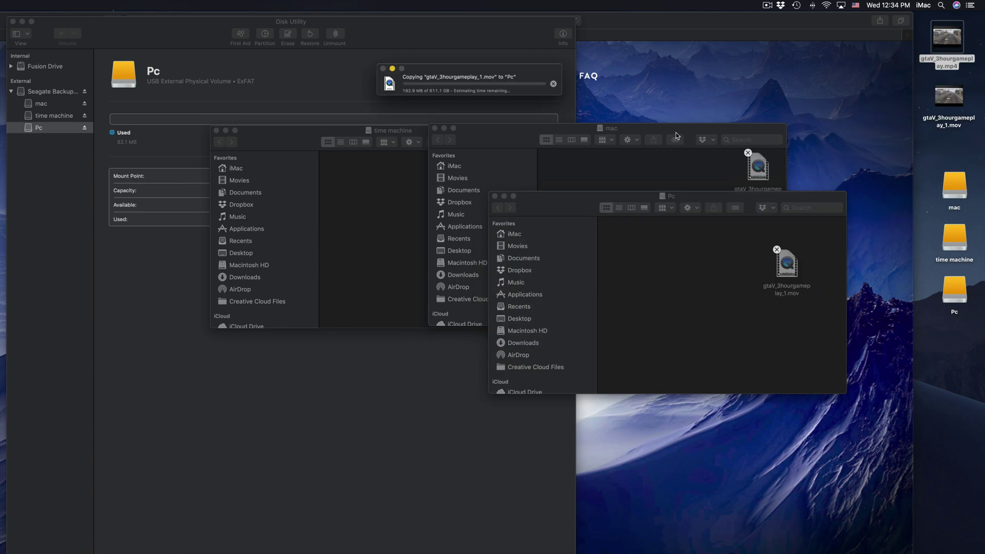
drag(675, 134, 686, 117)
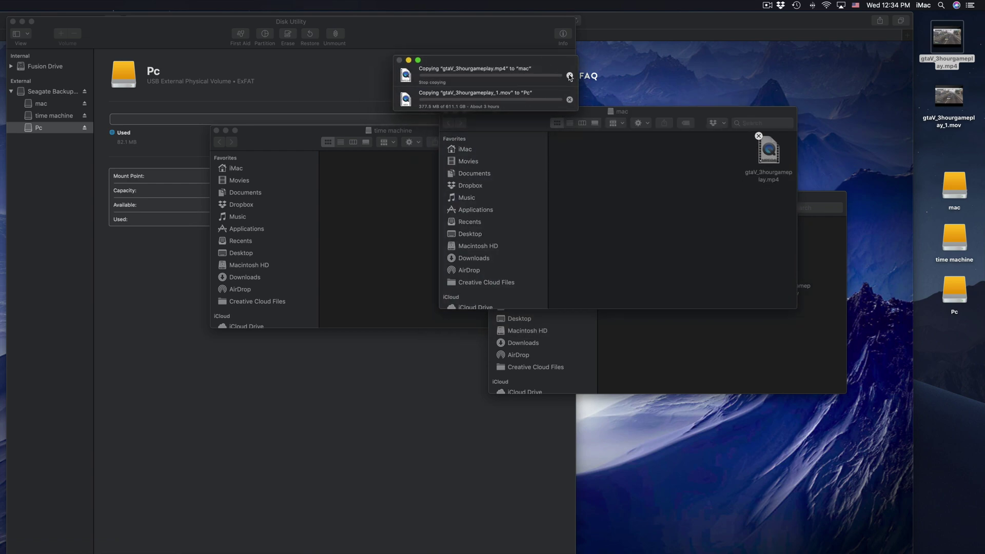
click(726, 253)
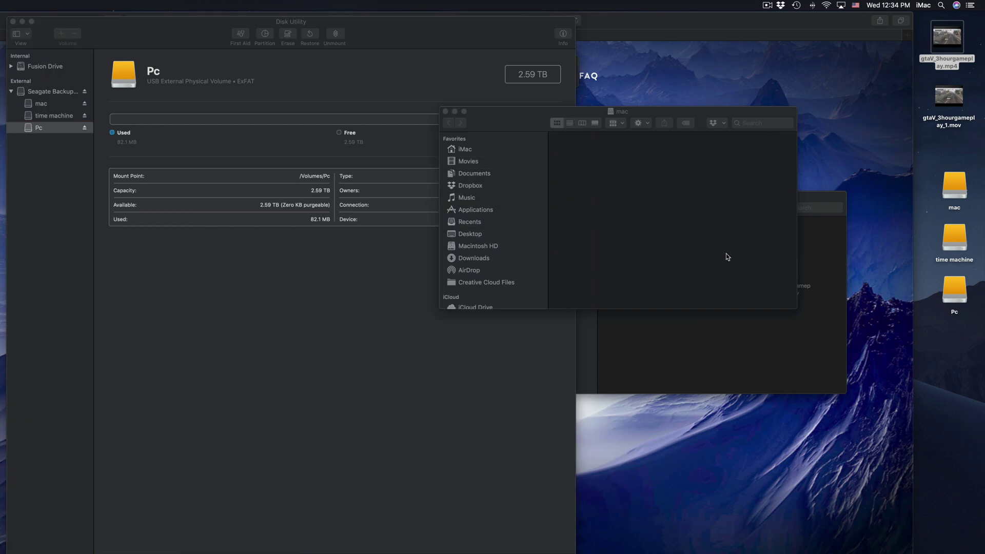
click(747, 328)
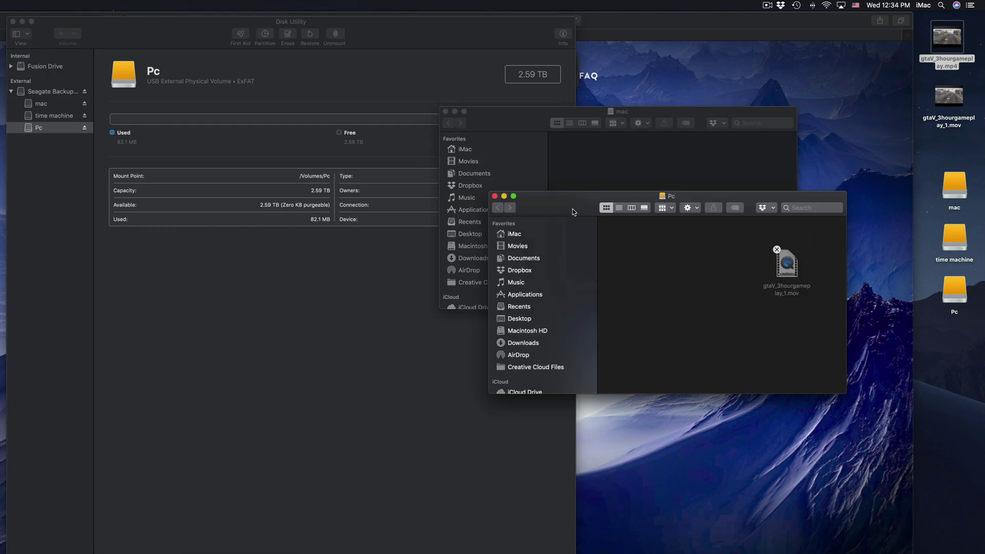
Close the mac and Pc drive windows and move the Disk Utility and time machine windows apart
drag(571, 211, 579, 213)
click(511, 117)
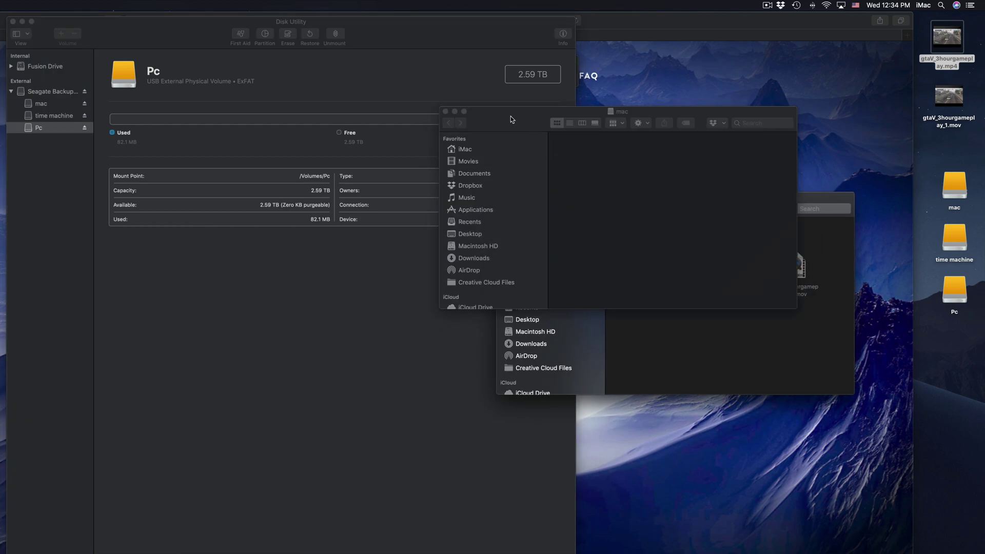
click(445, 112)
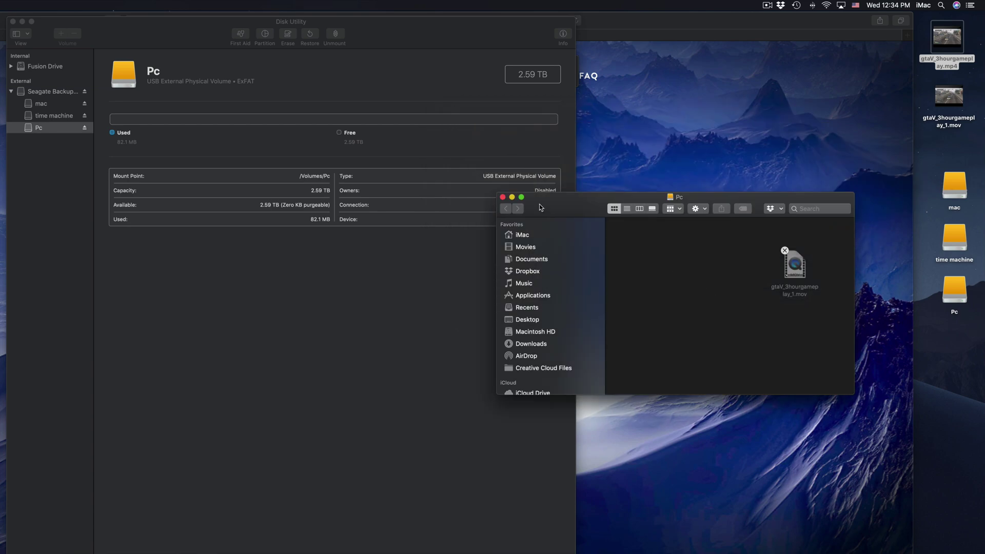
click(502, 197)
drag(364, 32, 416, 221)
drag(301, 137, 432, 128)
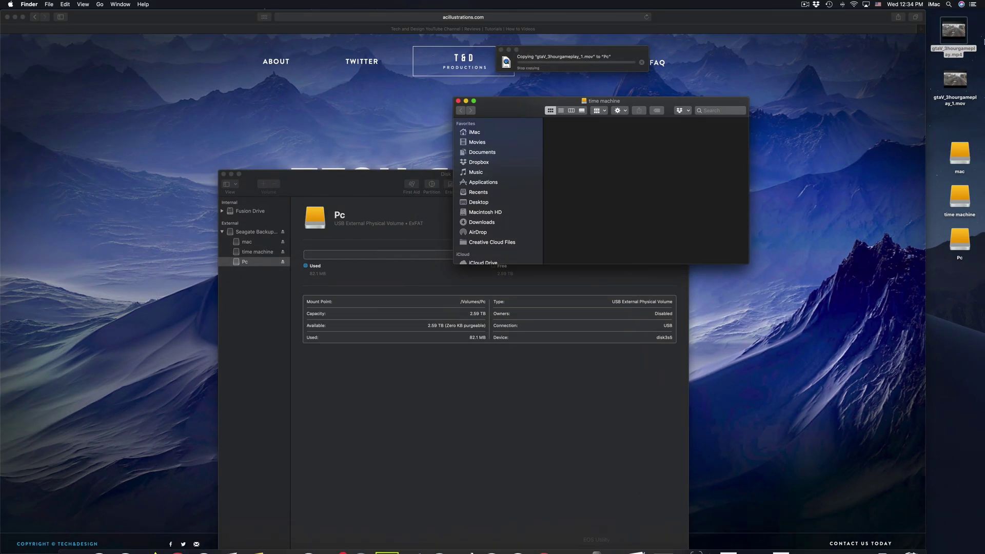
Search the Mac for "system" and open System Preferences
click(949, 4)
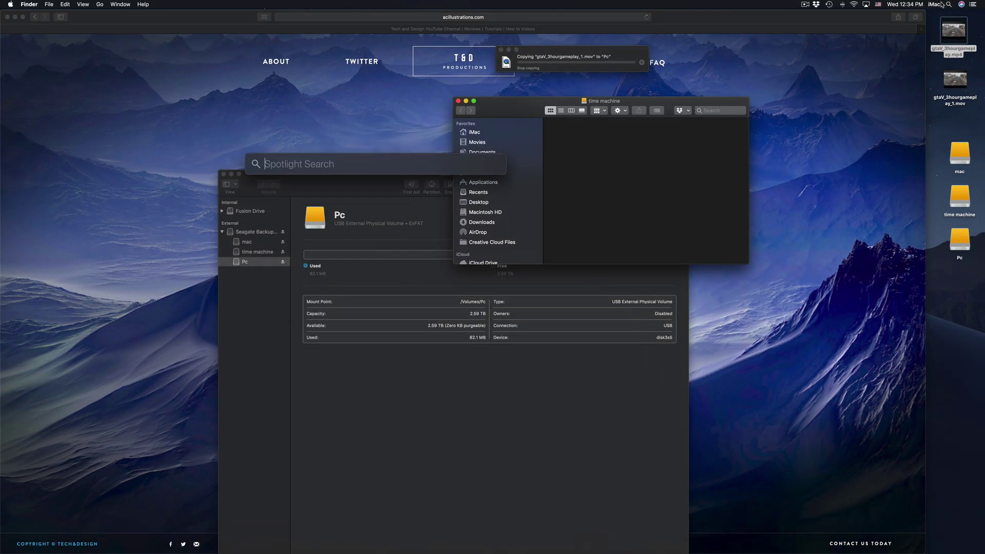
text(system)
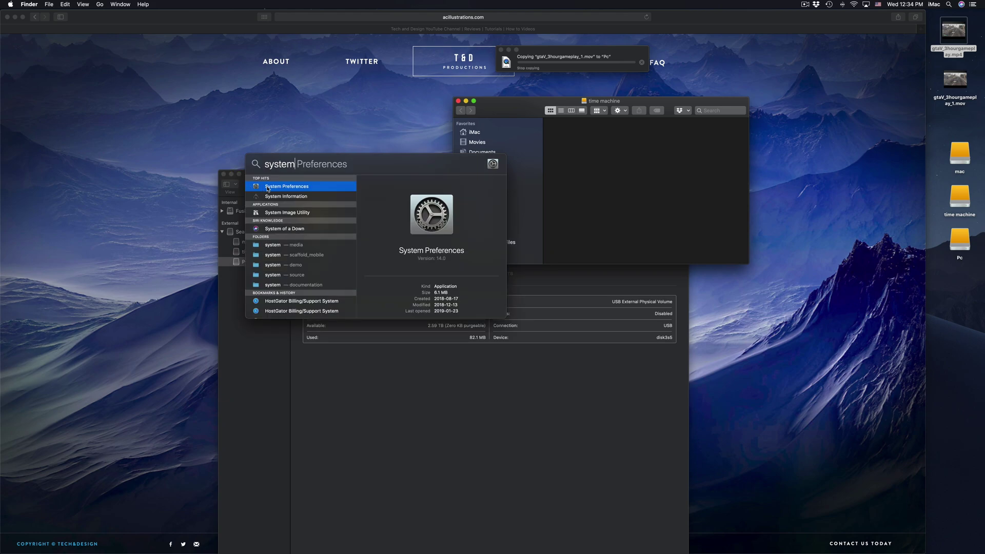
click(271, 188)
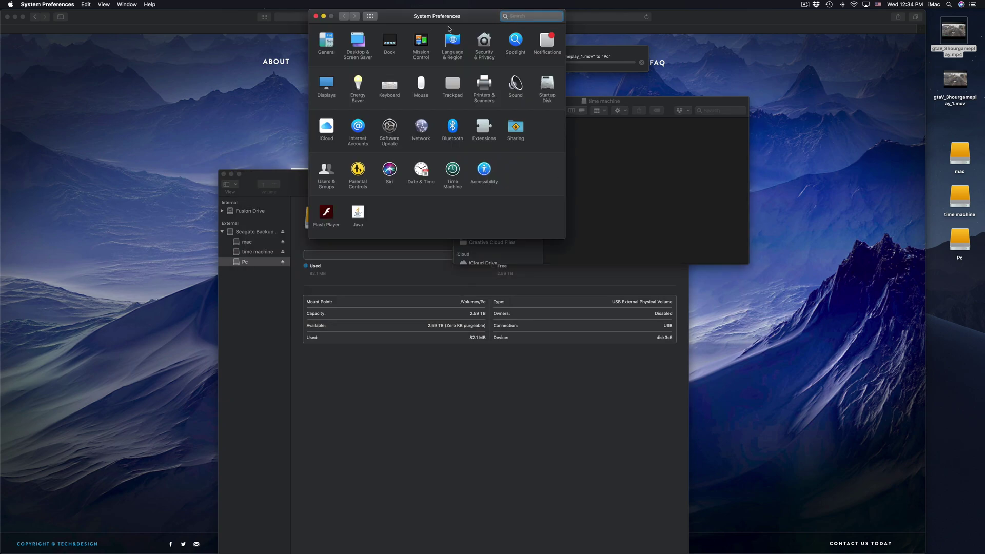
Move the System Preferences, time machine and copy progress windows apart and close Disk Utility
drag(454, 118, 458, 168)
drag(529, 107, 676, 103)
drag(584, 56, 870, 85)
click(482, 164)
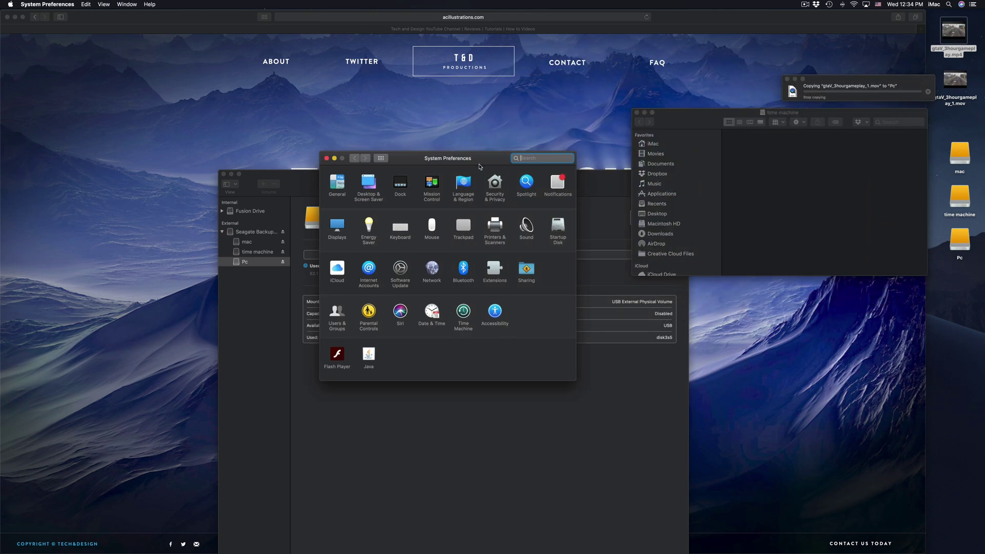
drag(481, 164, 436, 118)
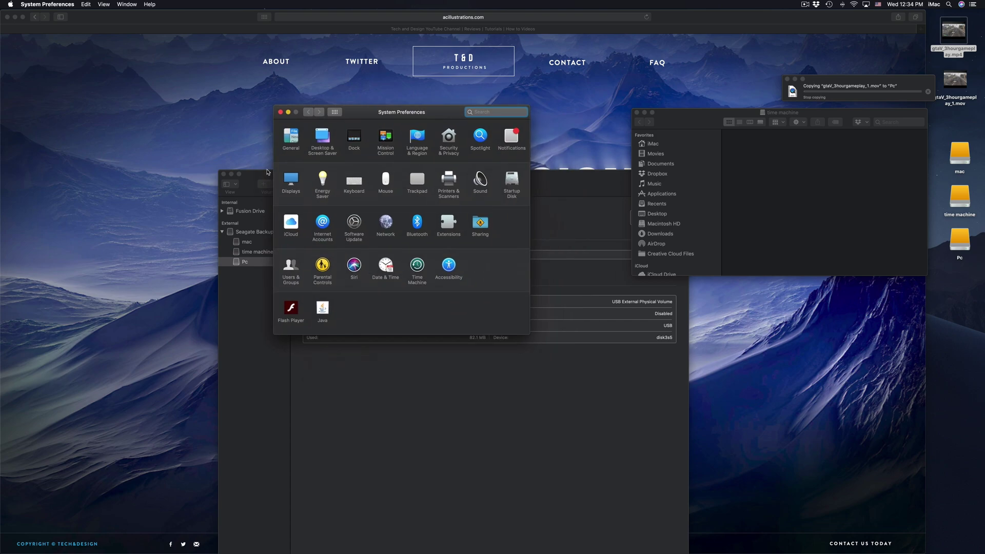
click(224, 175)
drag(382, 108, 380, 119)
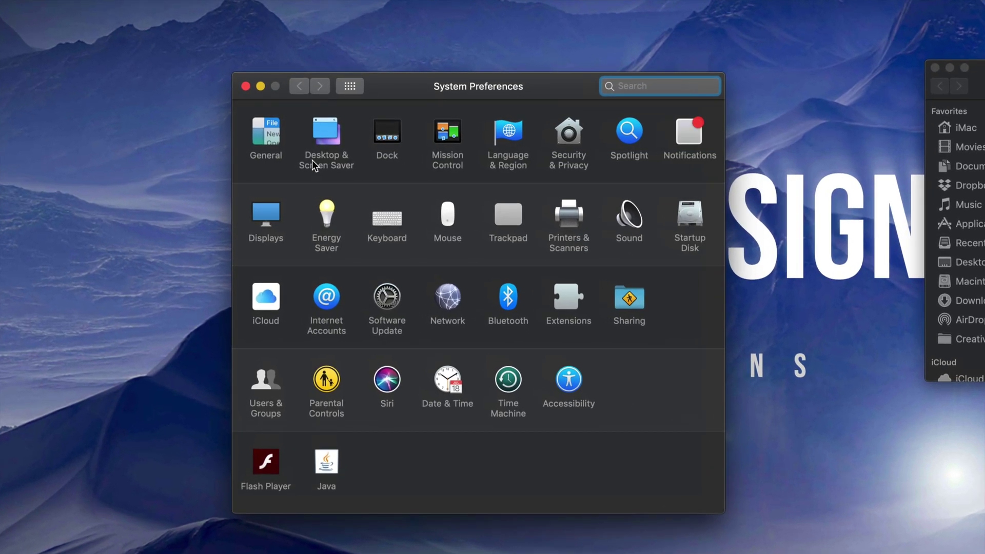
drag(514, 93, 457, 74)
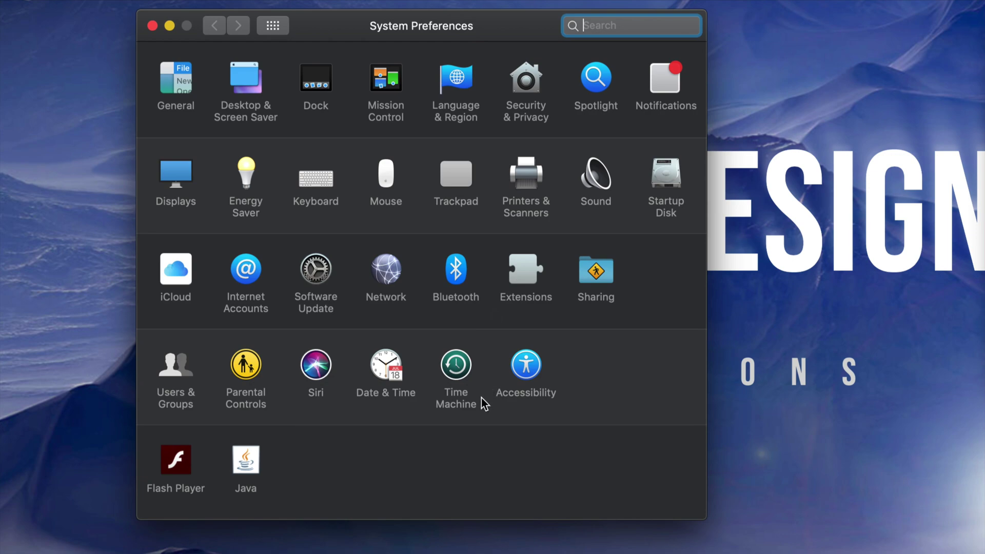
Open the Time Machine preferences and look through the list of backup disks
click(462, 367)
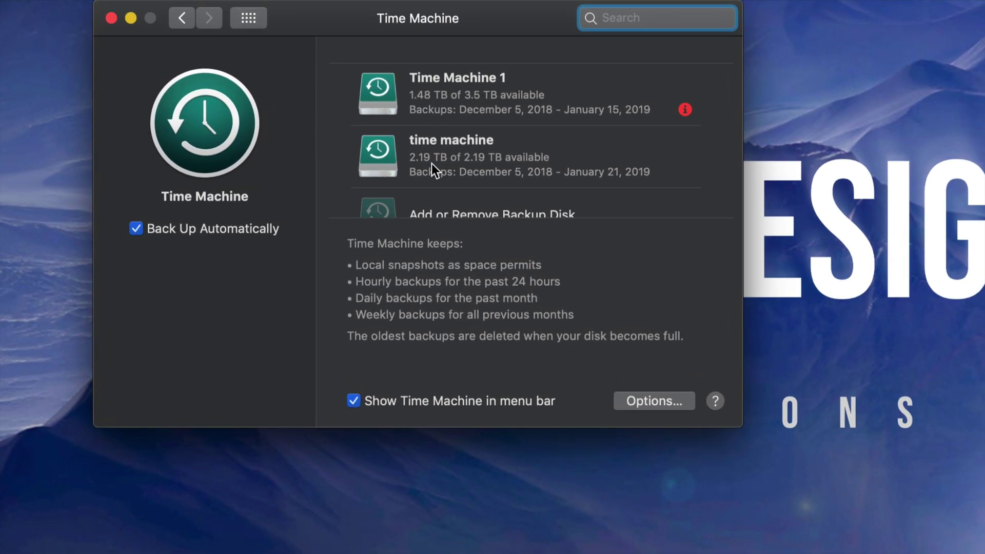
scroll(436, 152, down, 2)
scroll(444, 152, up, 2)
scroll(436, 173, down, 2)
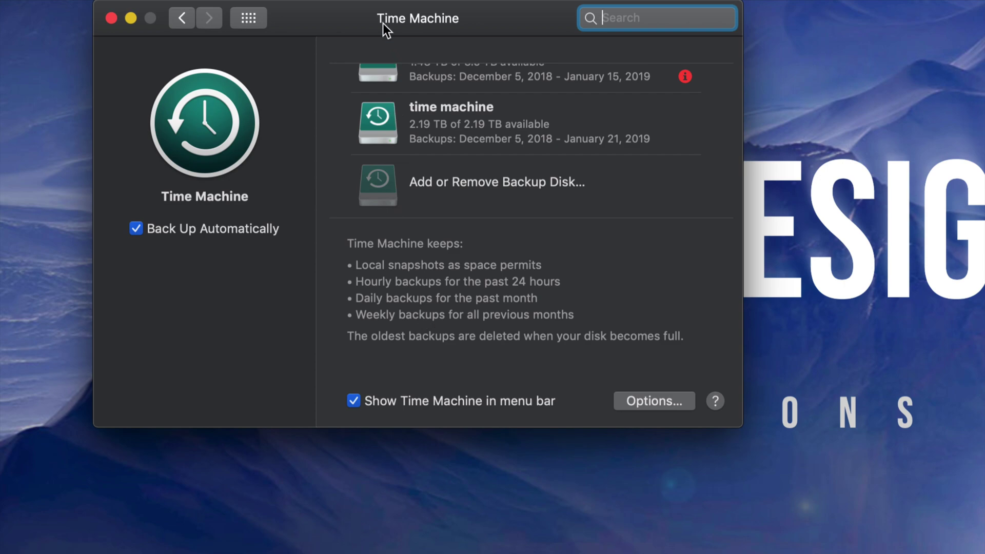
drag(383, 23, 389, 100)
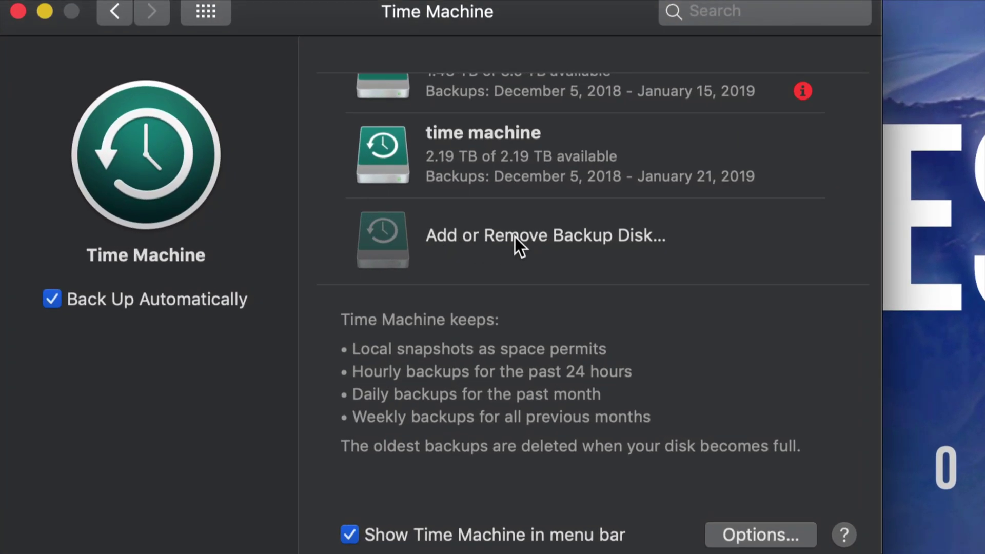
Add the time machine volume from the available disks as a Time Machine backup disk without encrypting the backups
click(516, 239)
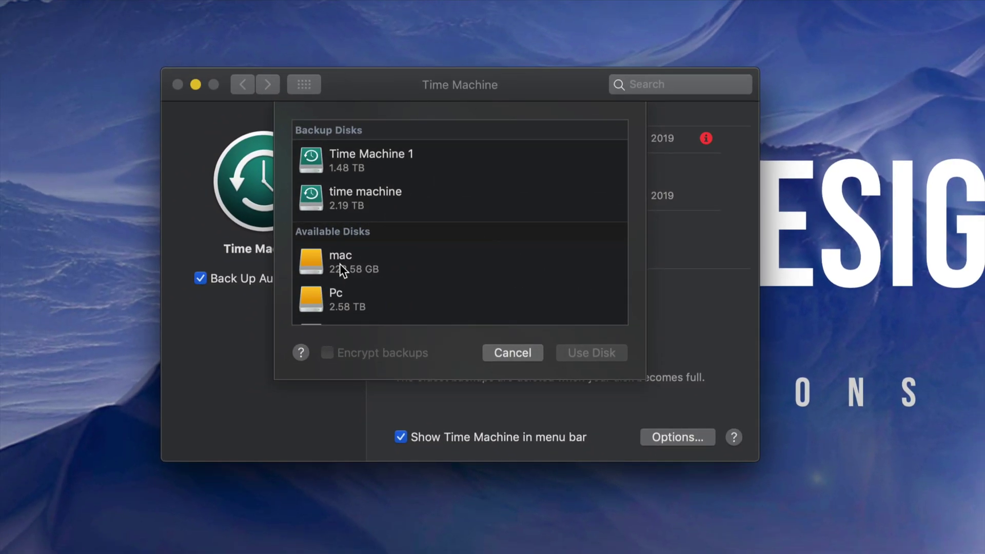
scroll(326, 288, down, 4)
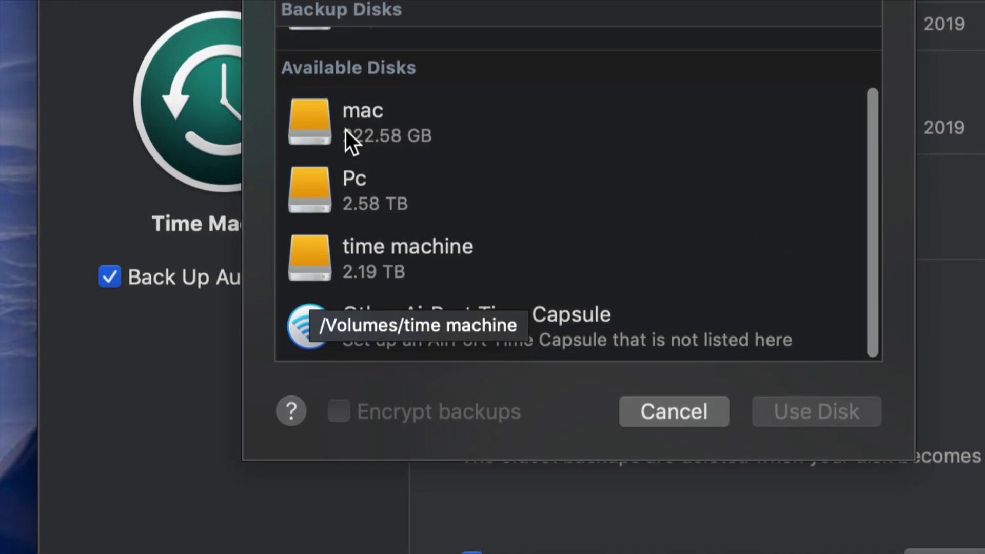
click(319, 123)
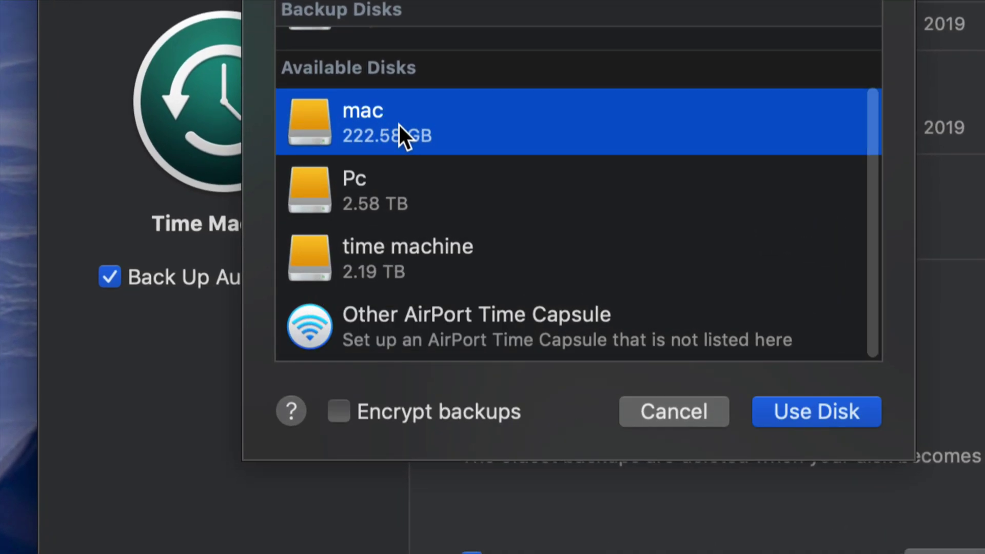
click(393, 192)
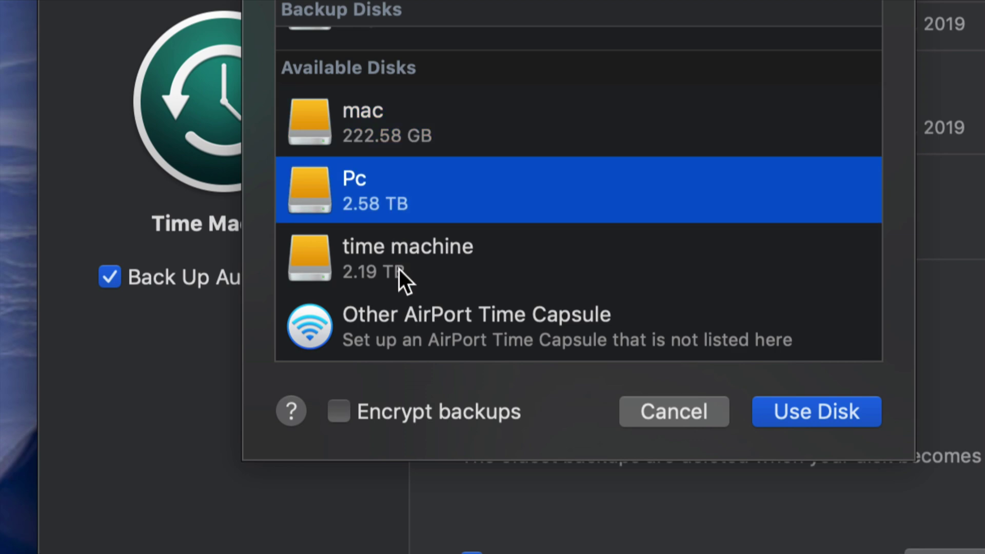
click(420, 241)
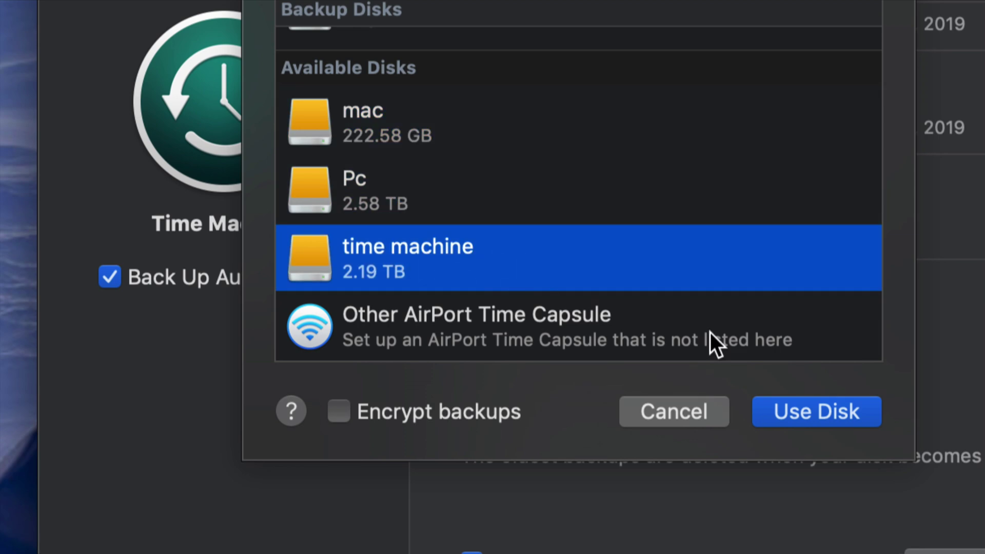
click(816, 415)
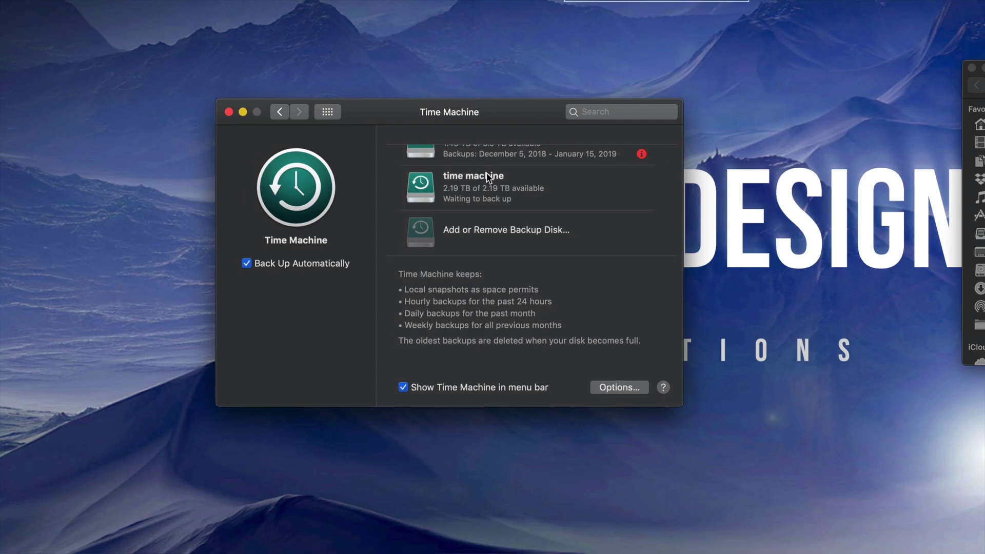
Spread the Time Machine preferences and time machine drive windows apart and dismiss the copy of gtaV_3hourgameplay_1.mov to Pc
mouse_move(508, 120)
mouse_down()
mouse_move(493, 147)
mouse_move(502, 134)
mouse_up()
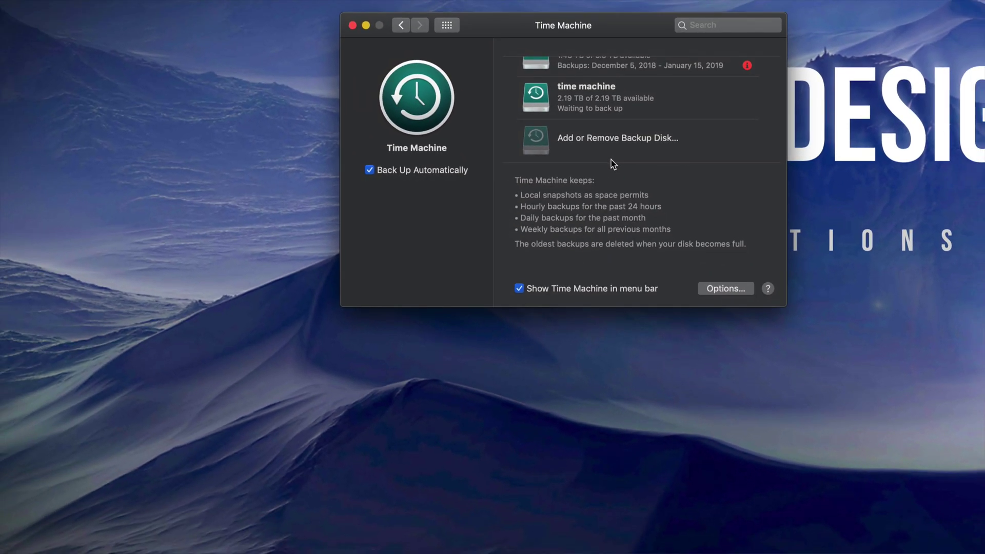
drag(610, 28, 589, 69)
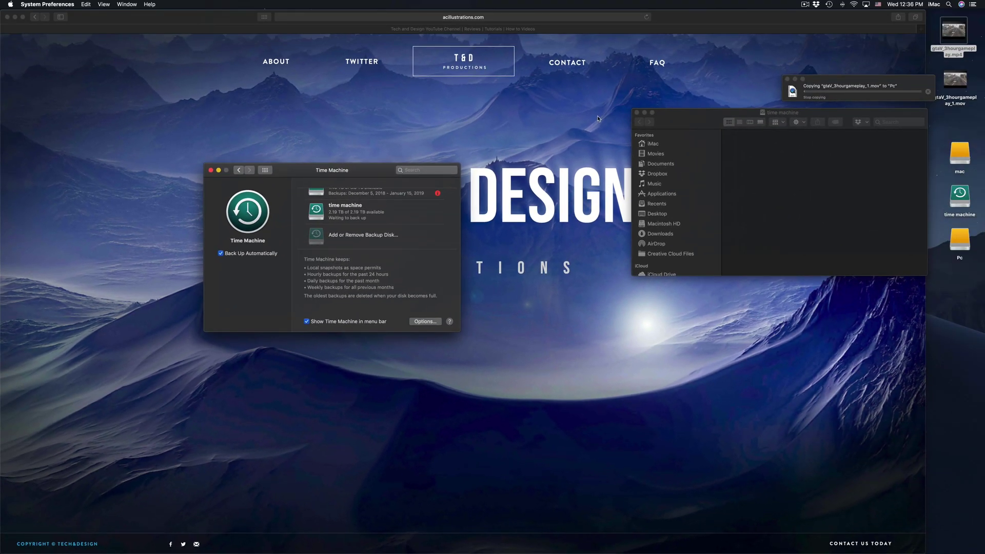
drag(714, 114, 635, 250)
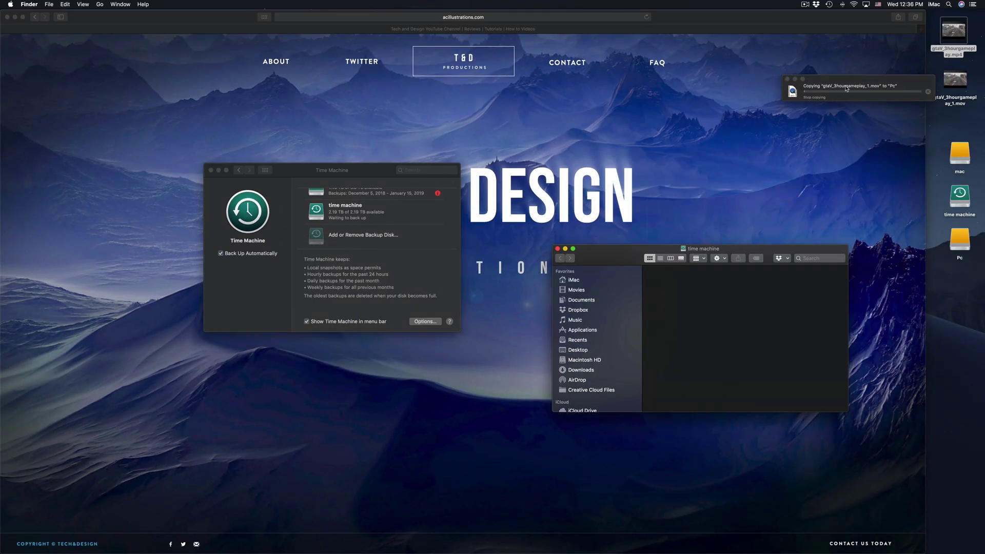
drag(847, 82, 664, 214)
click(745, 224)
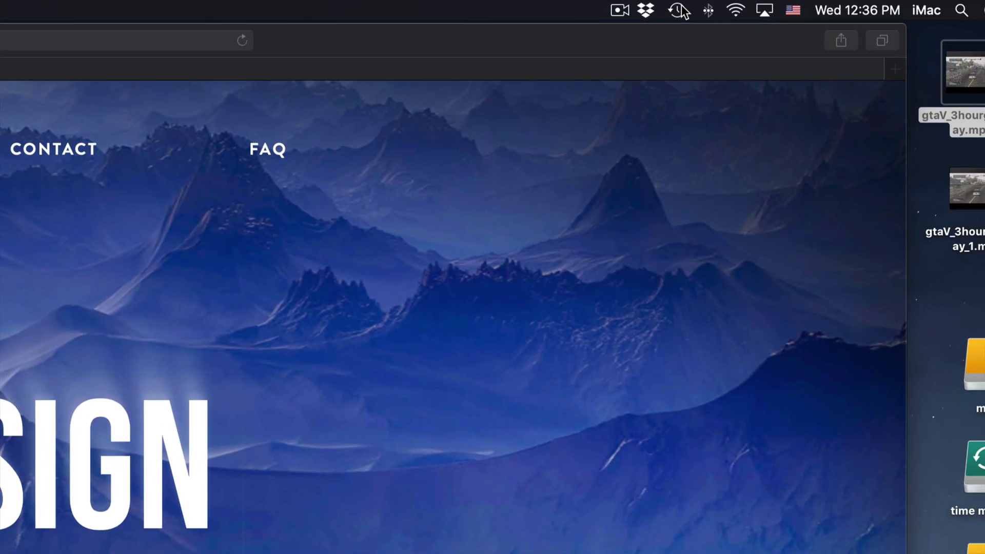
View the system-wide Time Machine backup commands and check the backup status of the disks in the Time Machine preferences
click(679, 11)
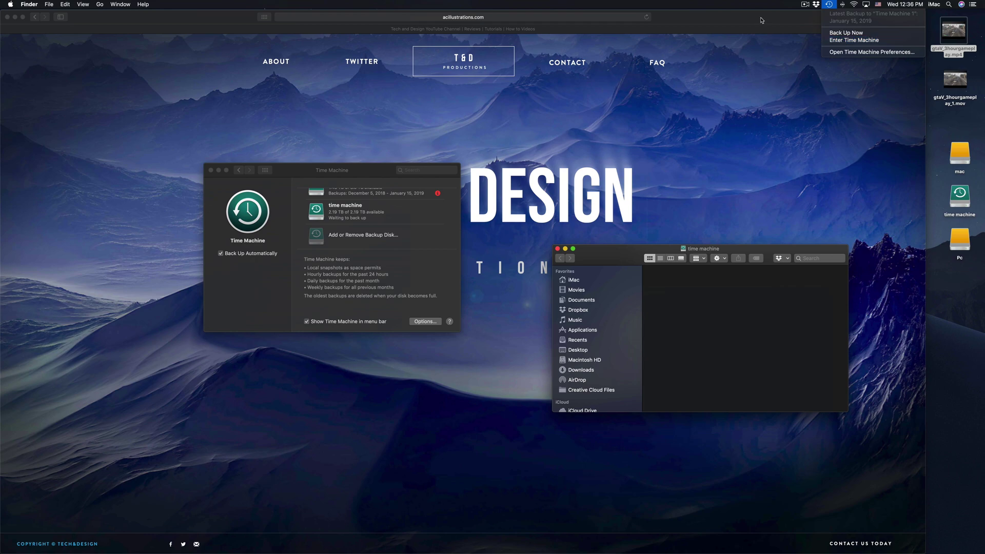
click(746, 9)
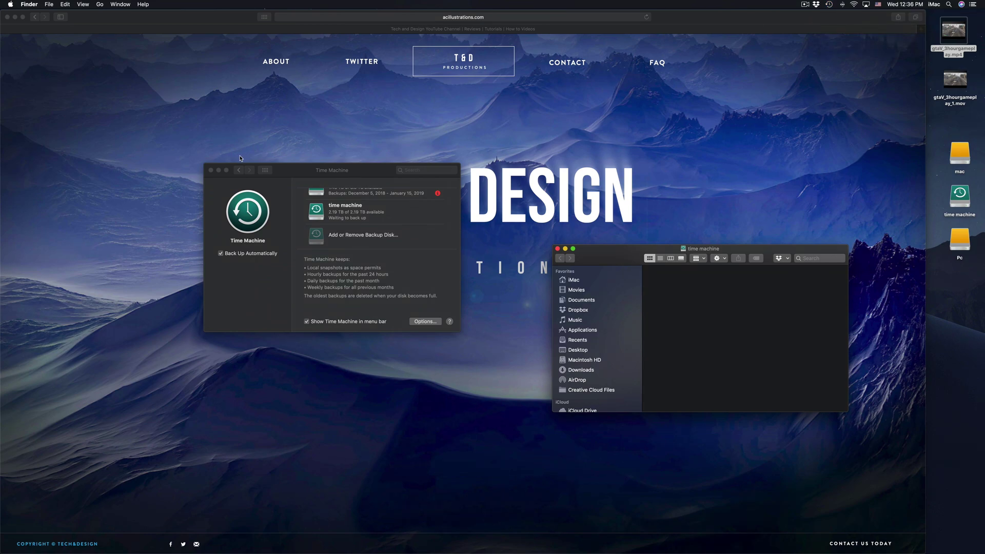
drag(315, 176, 396, 180)
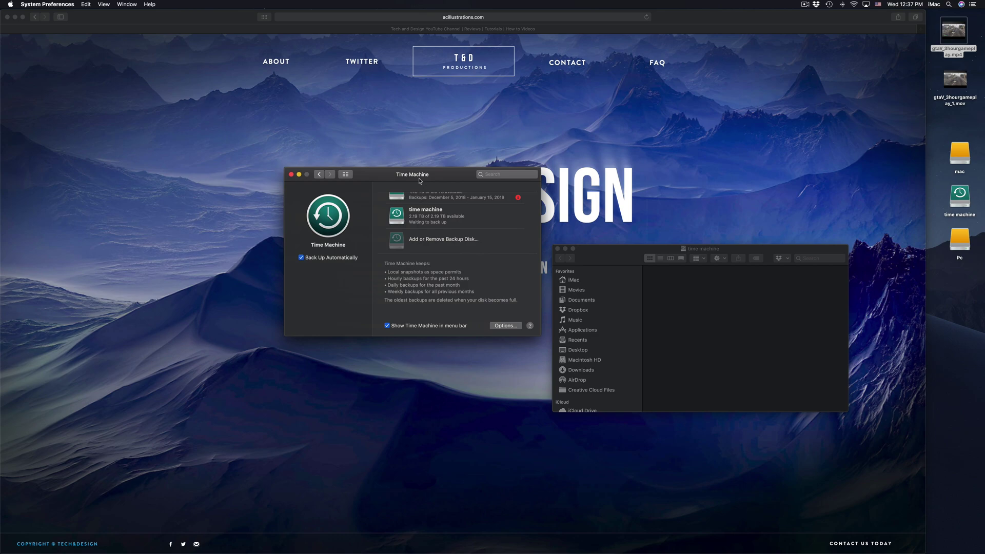
drag(420, 180, 477, 144)
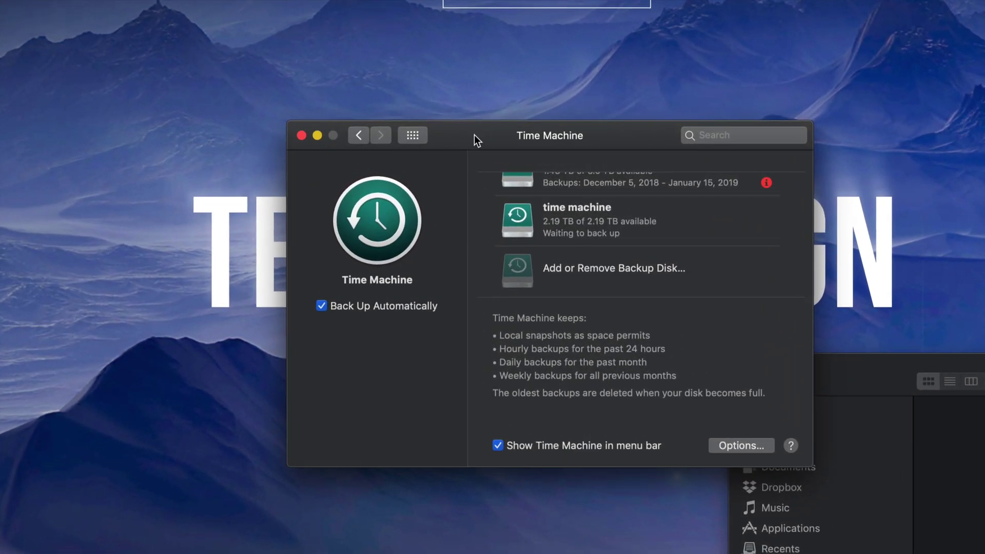
drag(475, 135, 436, 108)
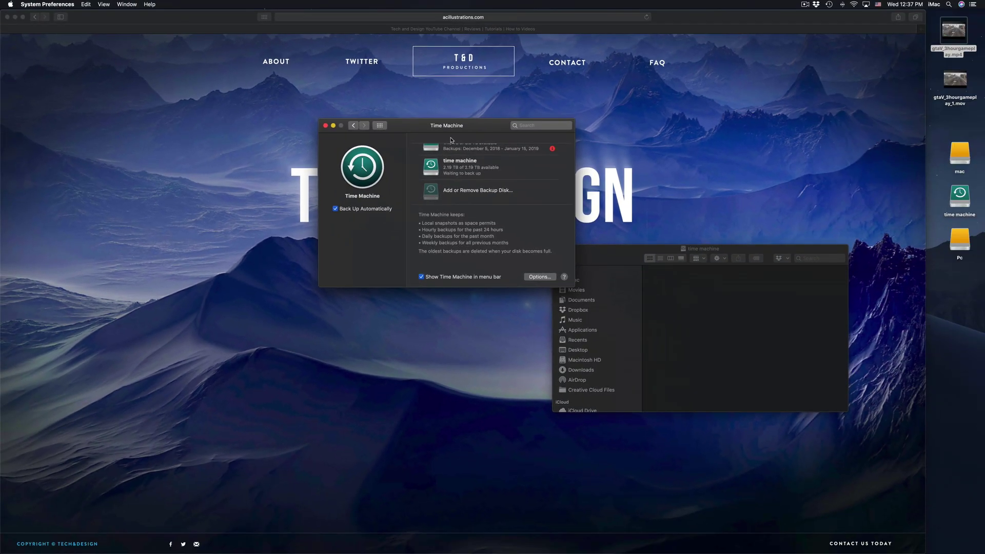
drag(452, 129, 527, 93)
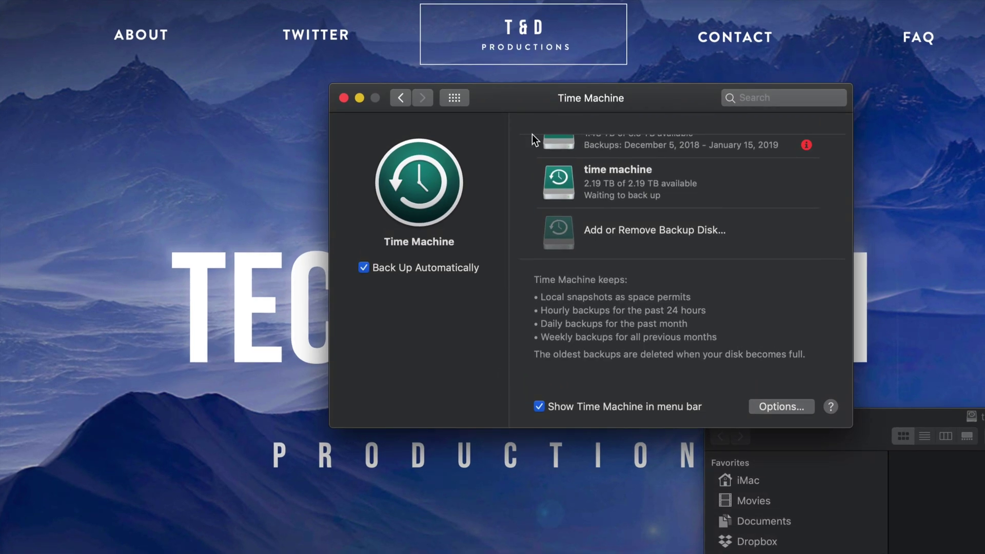
scroll(605, 189, up, 2)
scroll(604, 189, down, 2)
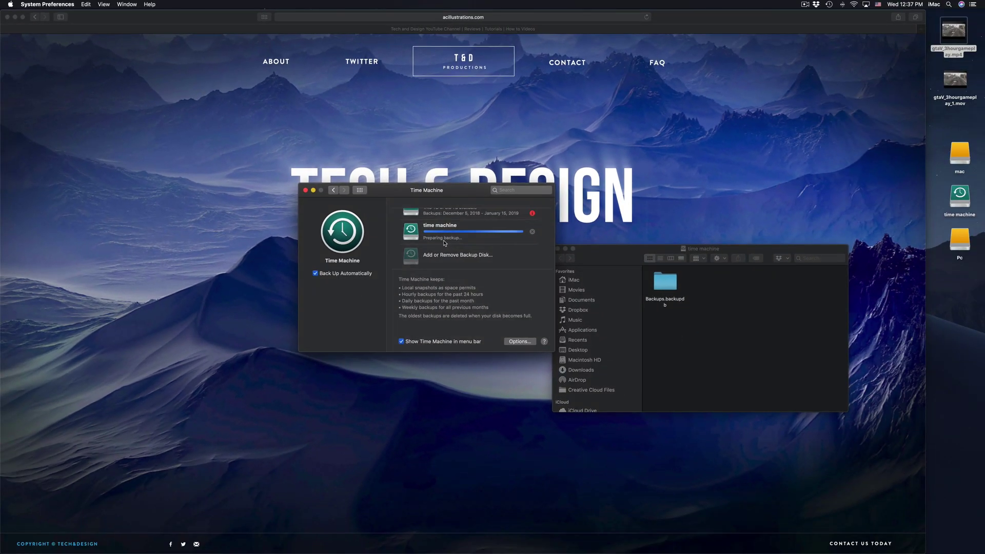
Open the mac and Pc drives from the desktop, spread their windows around the Time Machine preferences, and return to the website
double_click(959, 154)
drag(642, 109, 563, 122)
double_click(961, 240)
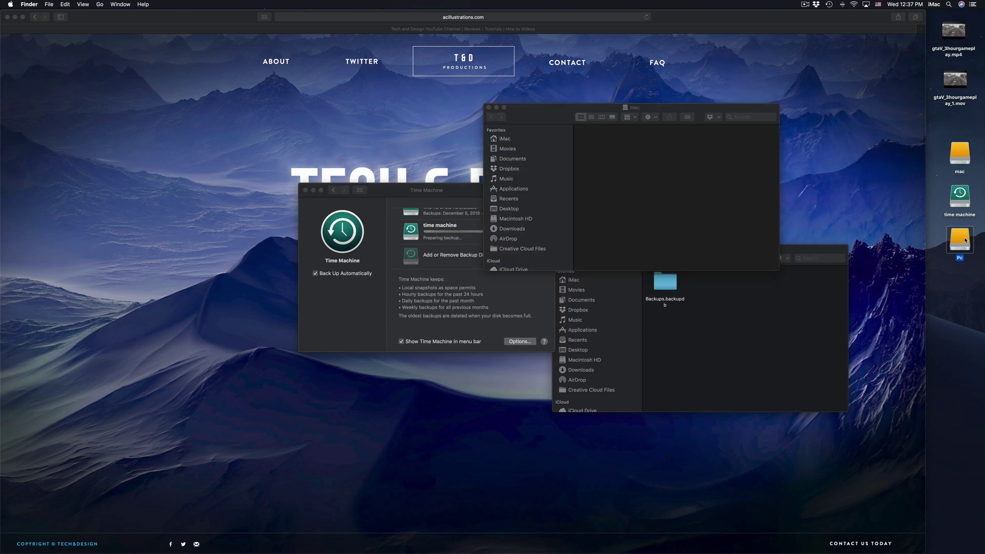
drag(625, 172, 201, 71)
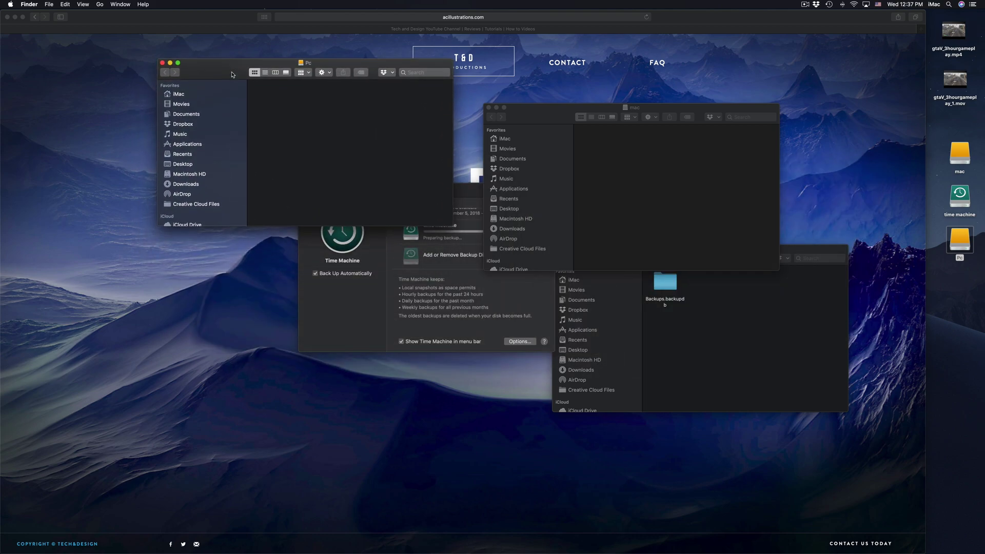
click(331, 307)
drag(395, 192, 376, 246)
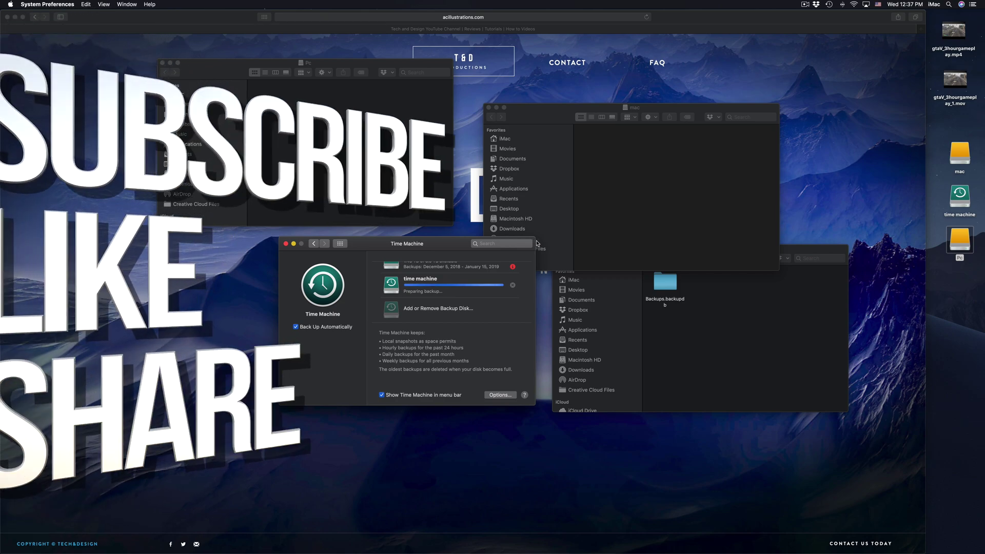
click(611, 78)
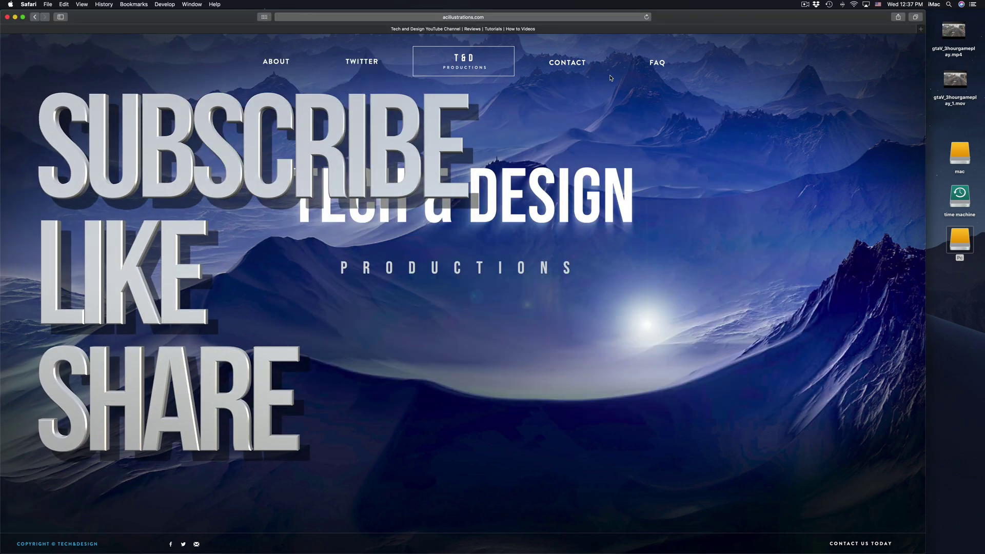